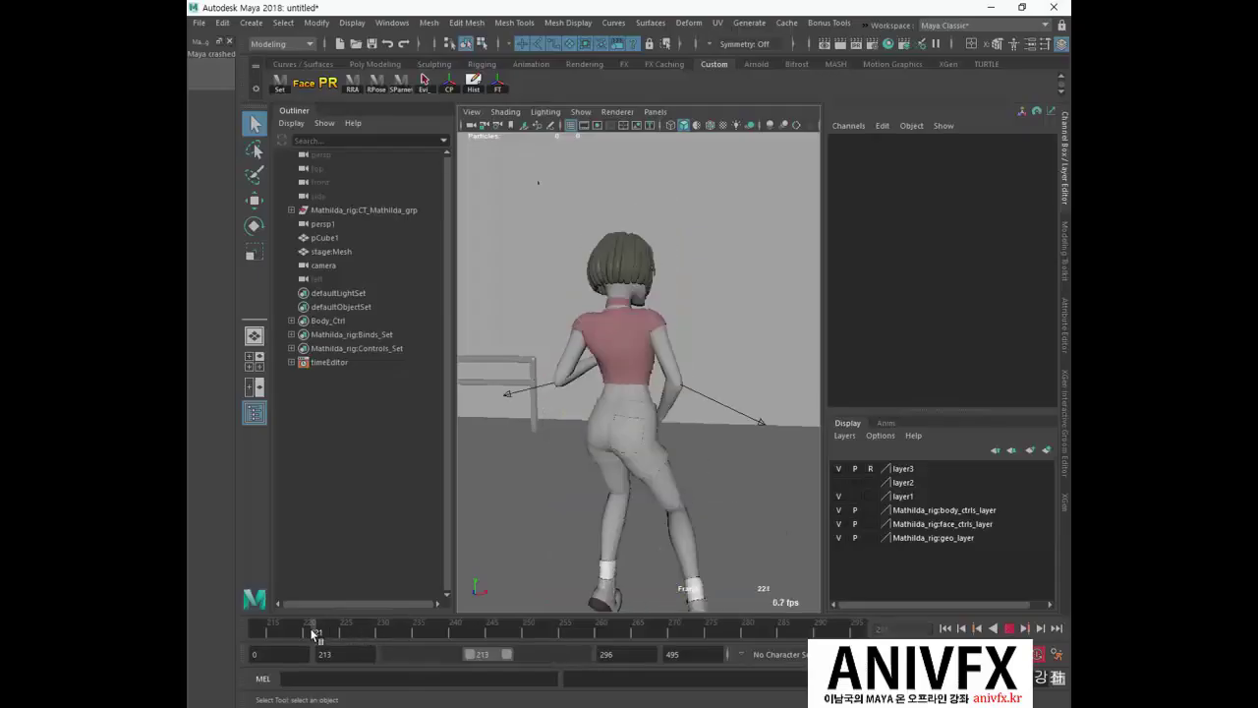
Step: Scrub the timeline past the jump to the landing pose at frame 227
left_click_drag(329, 624, 360, 633)
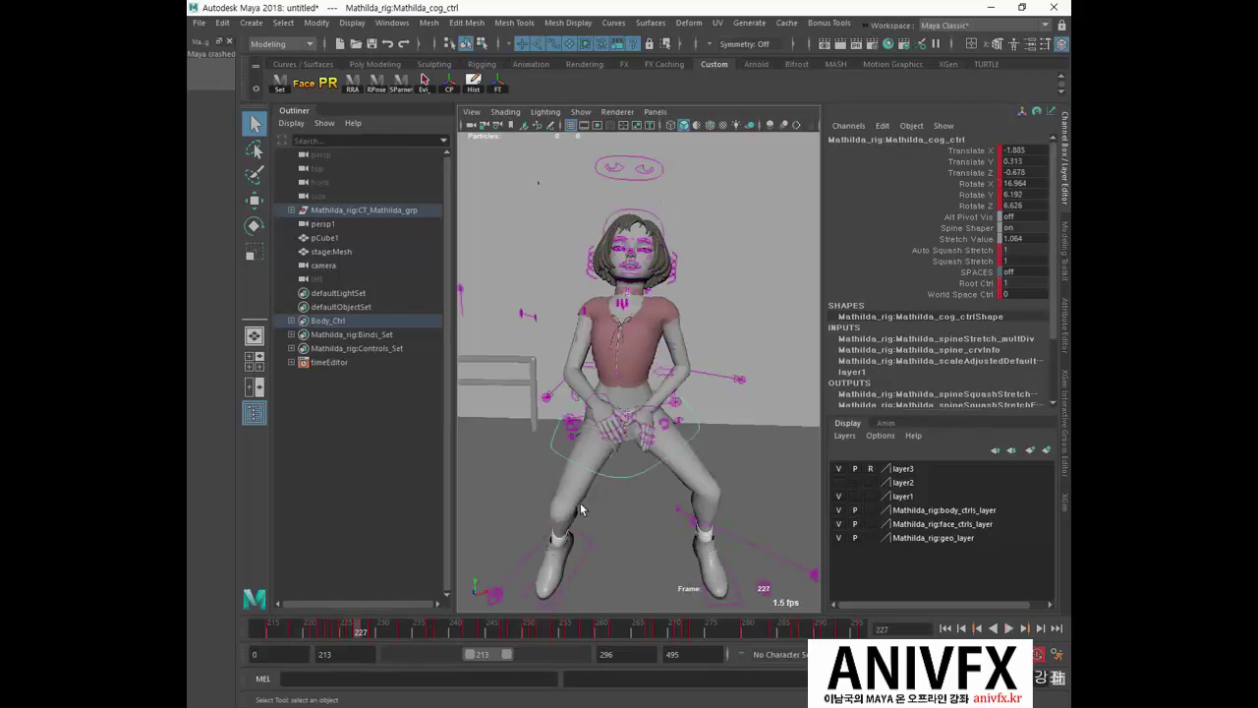
Step: Raise the cog control at frame 227 with the Move tool in object orientation
key("w")
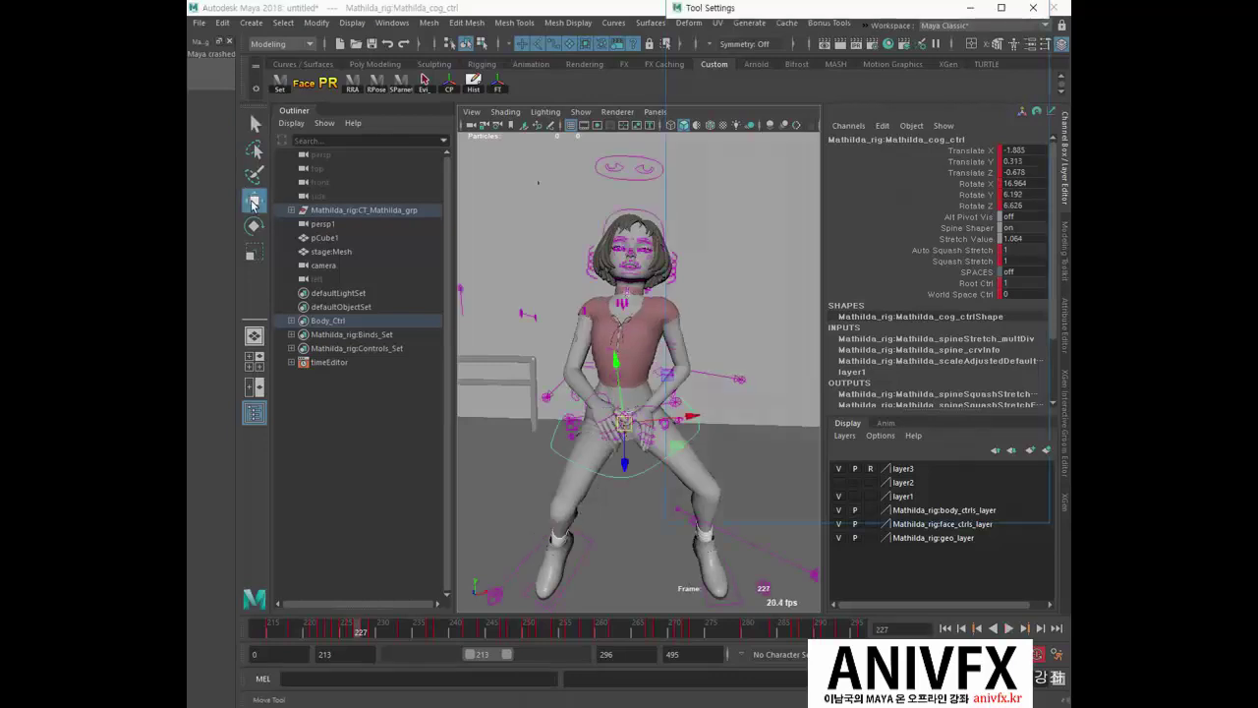
double_click(253, 199)
left_click(791, 68)
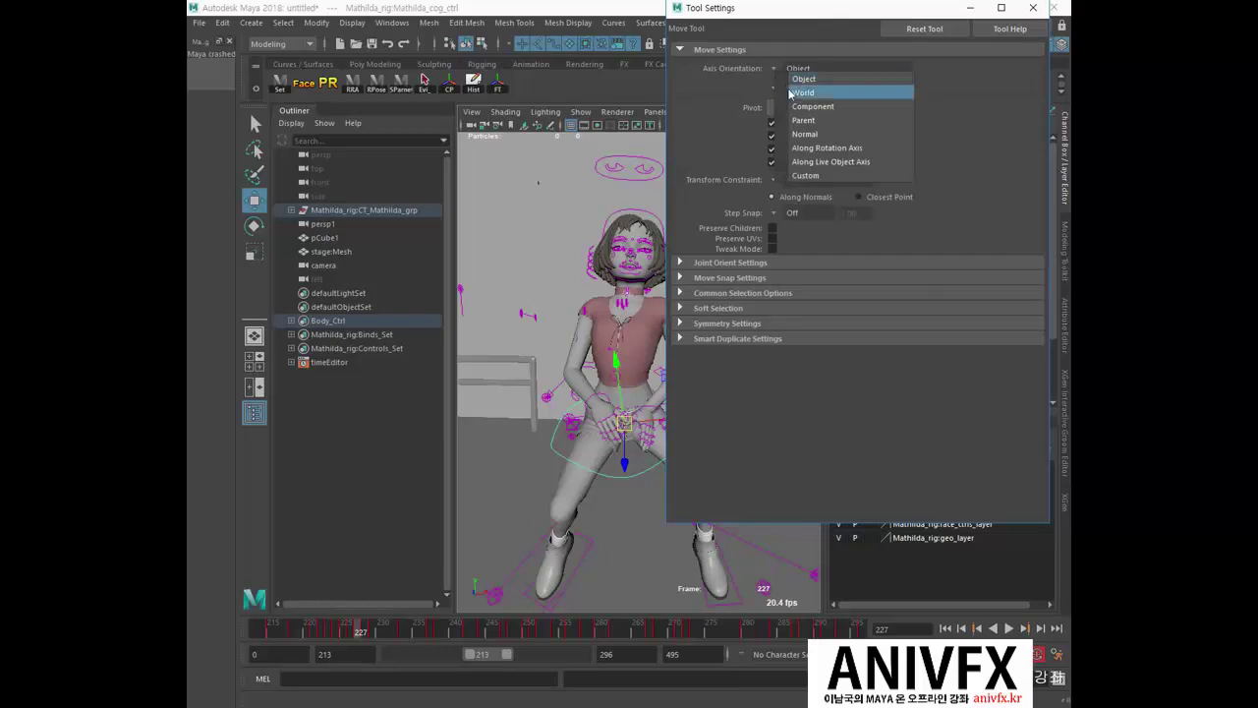
left_click(969, 8)
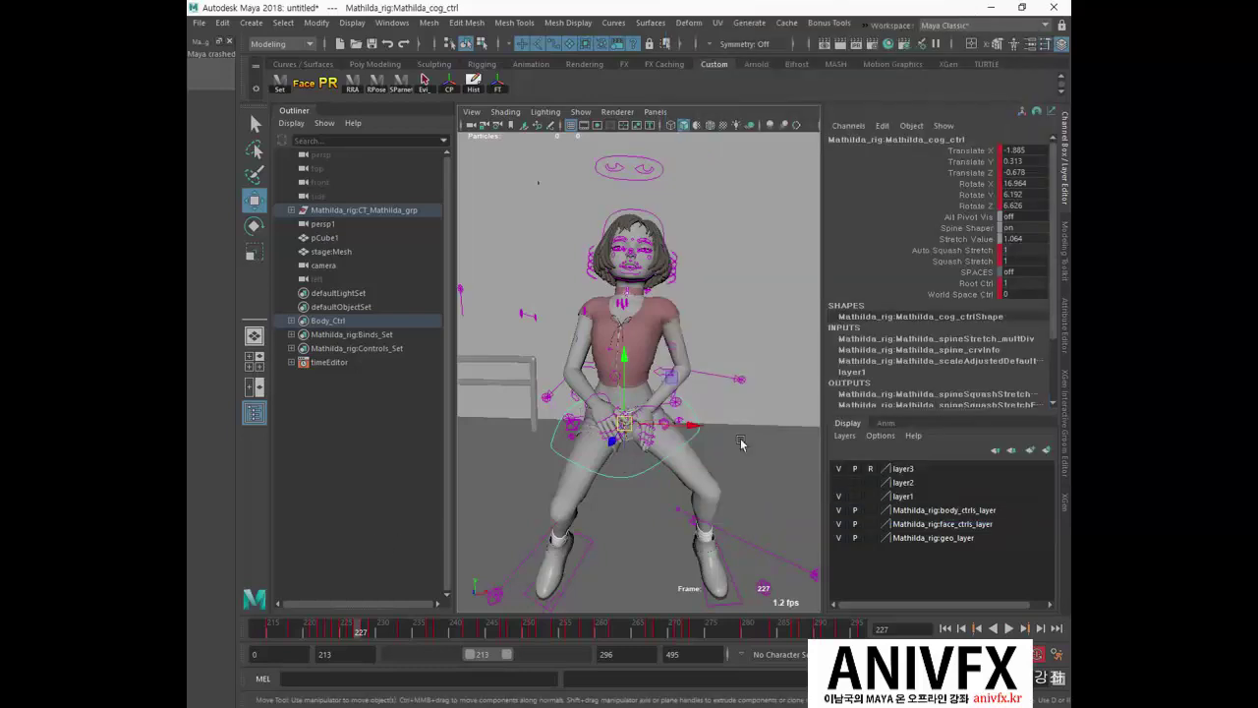
left_click_drag(623, 363, 621, 351)
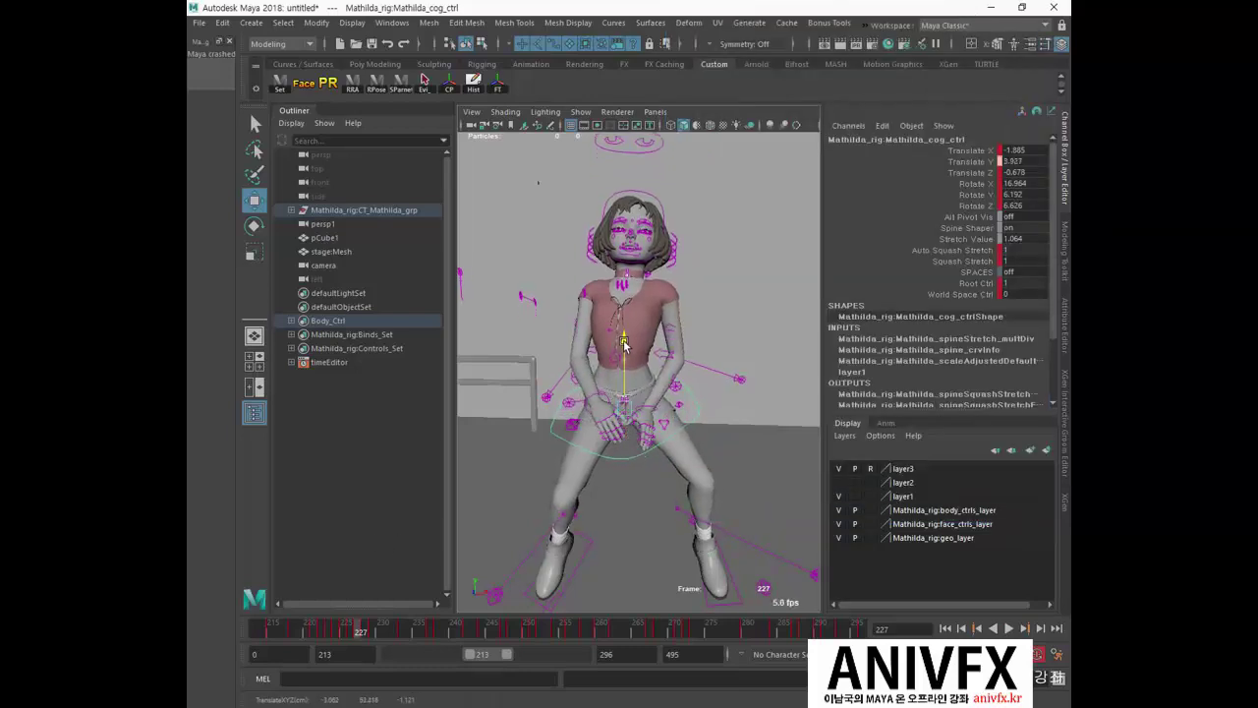
Step: Play back the jump and nudge the body slightly sideways at frame 227
key("alt+v")
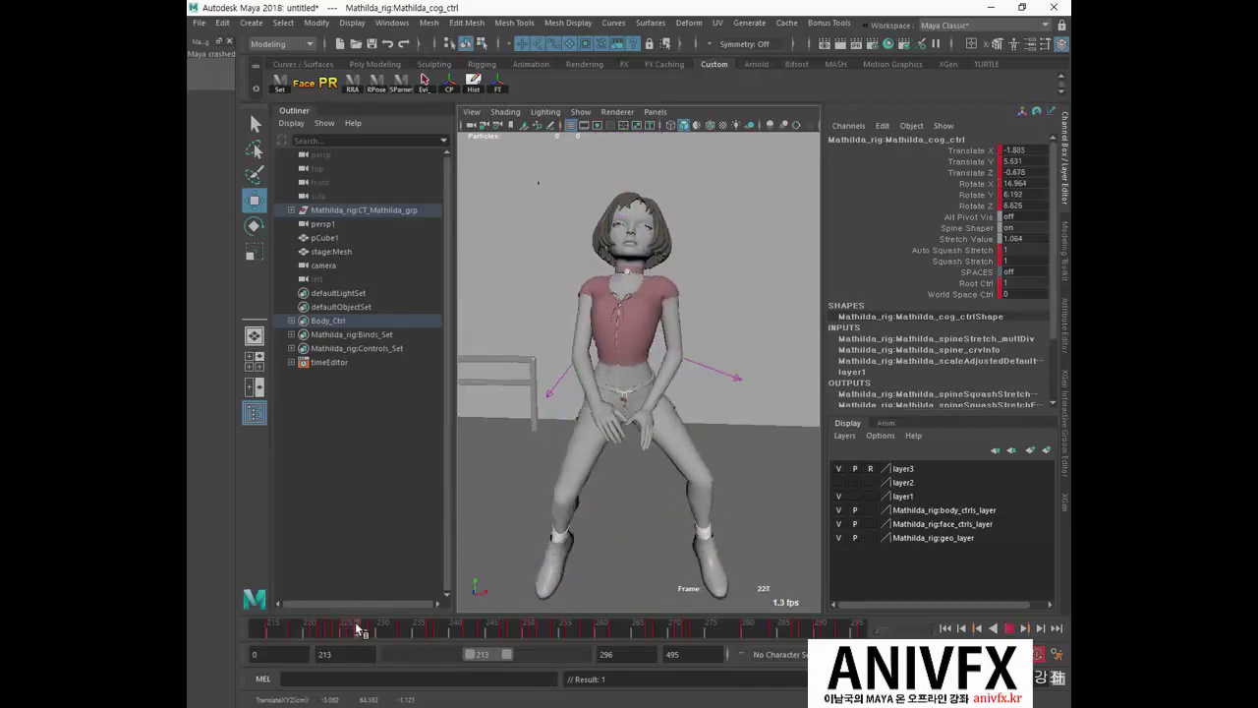
left_click(353, 628)
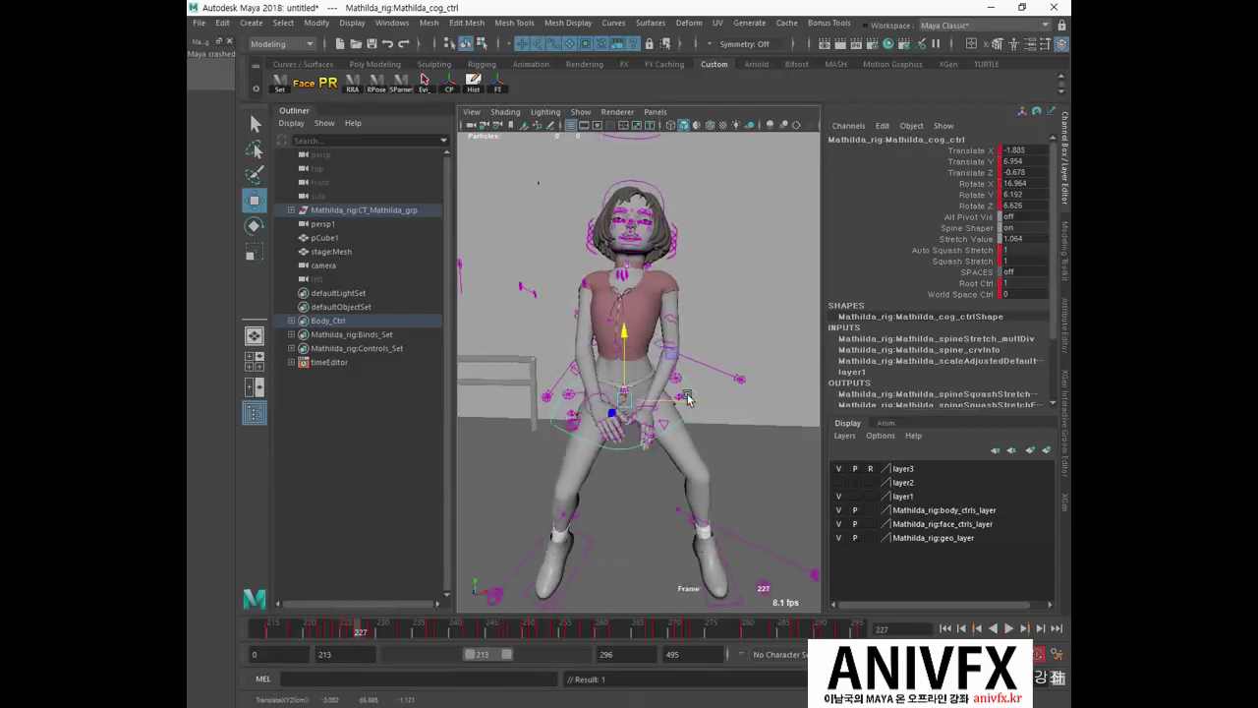
left_click_drag(687, 398, 684, 398)
key("alt+v")
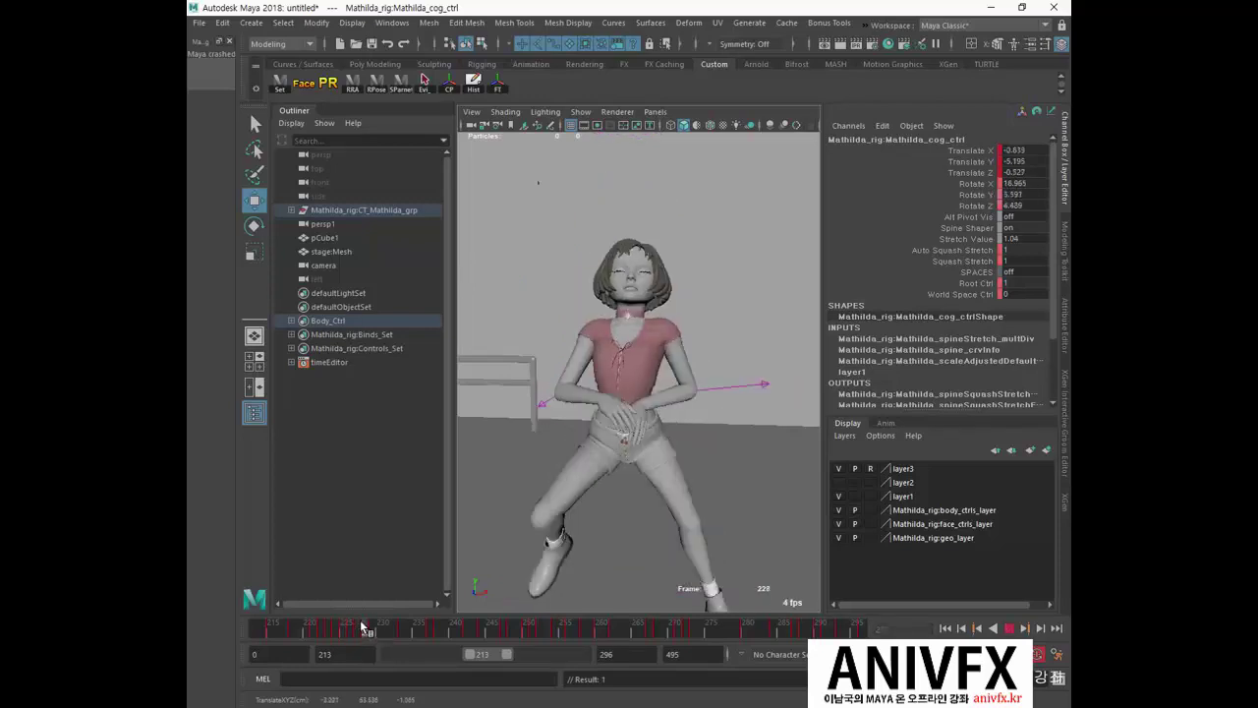
Step: Lower the body slightly just before landing and replay to check the drop
left_click_drag(351, 629, 356, 627)
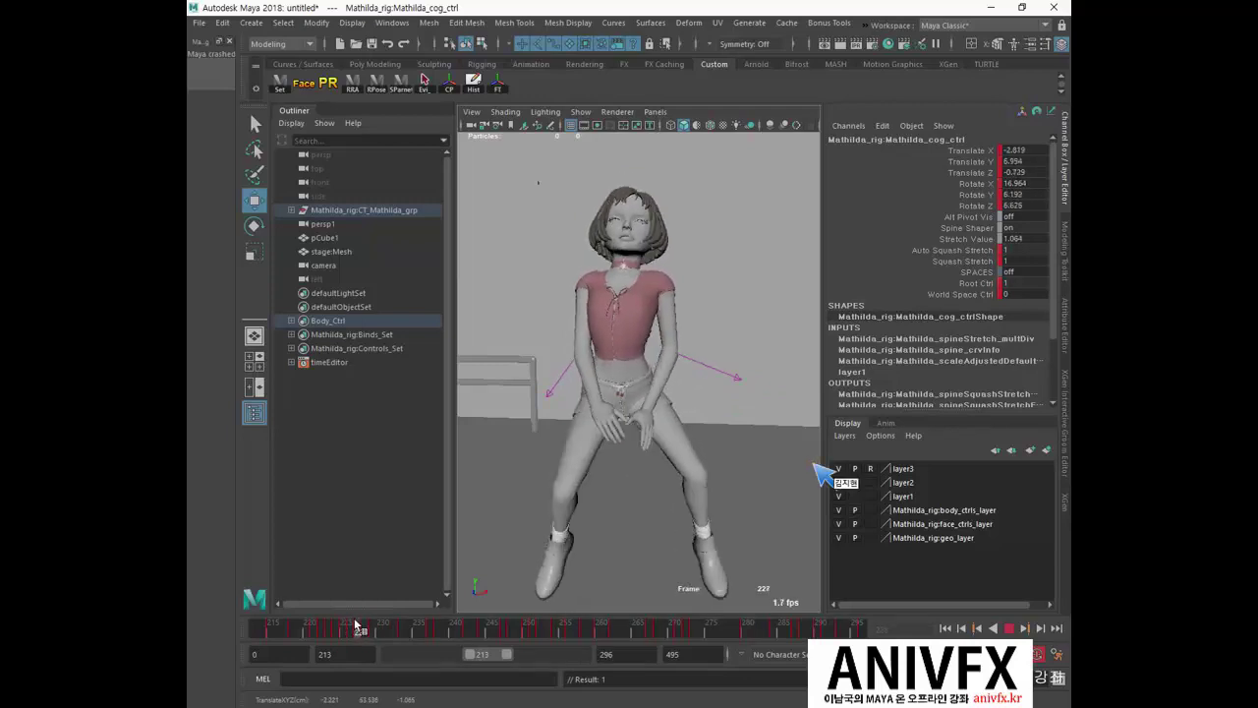
left_click_drag(621, 346, 693, 427)
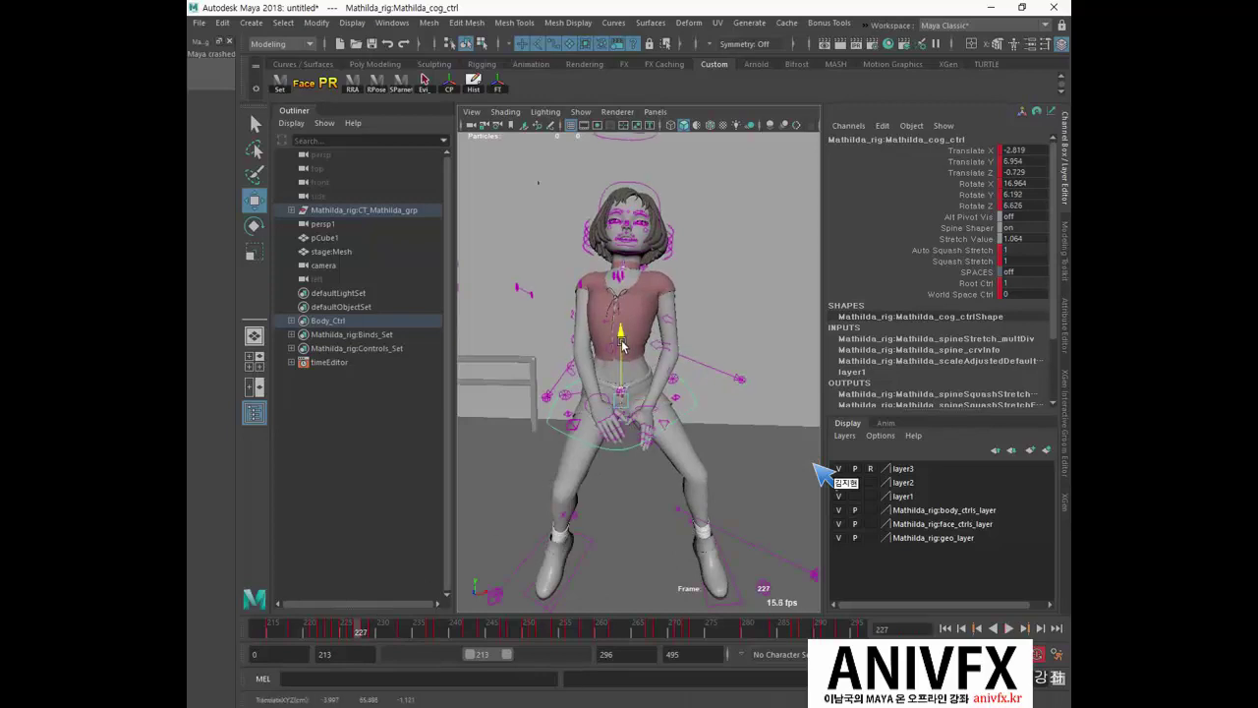
key("alt+v")
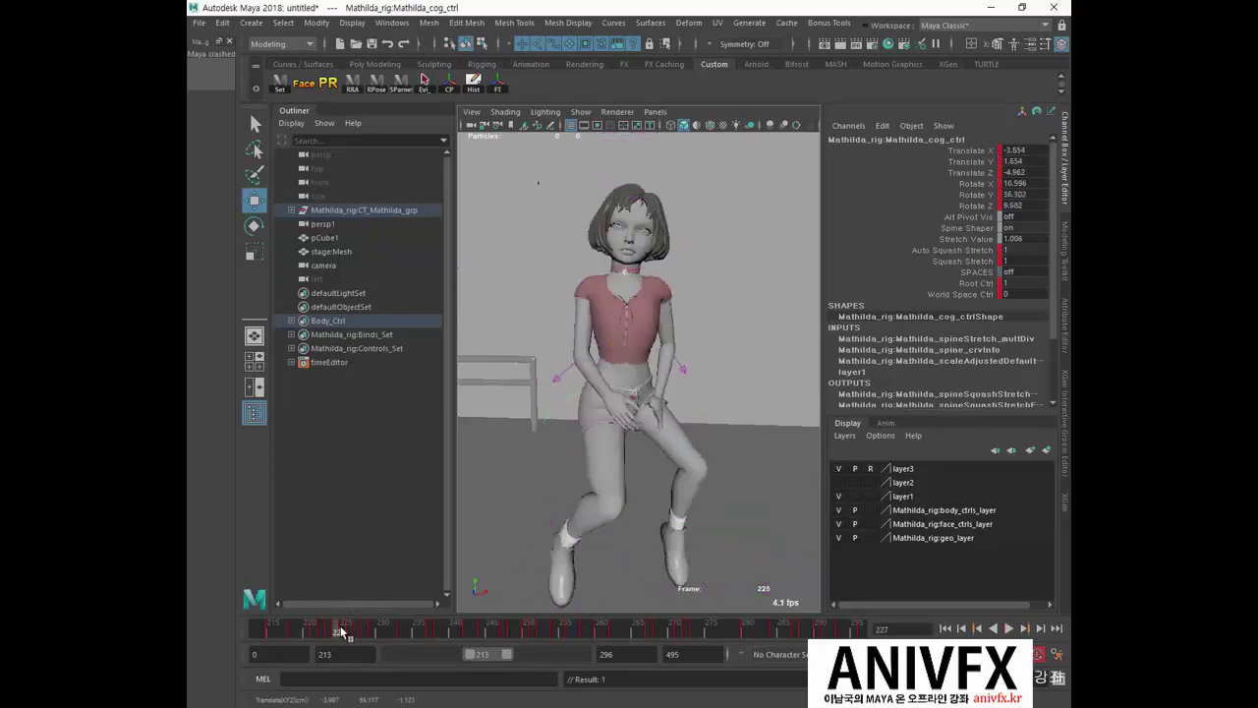
key("alt+v")
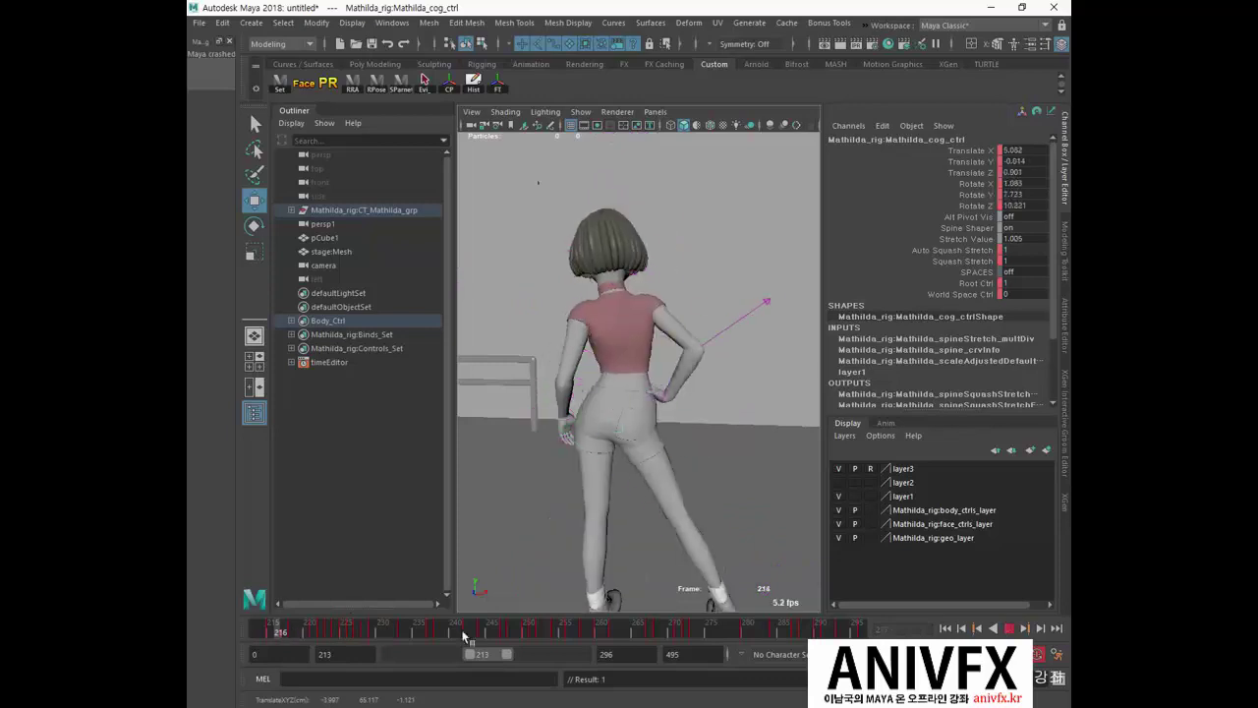
left_click(1009, 628)
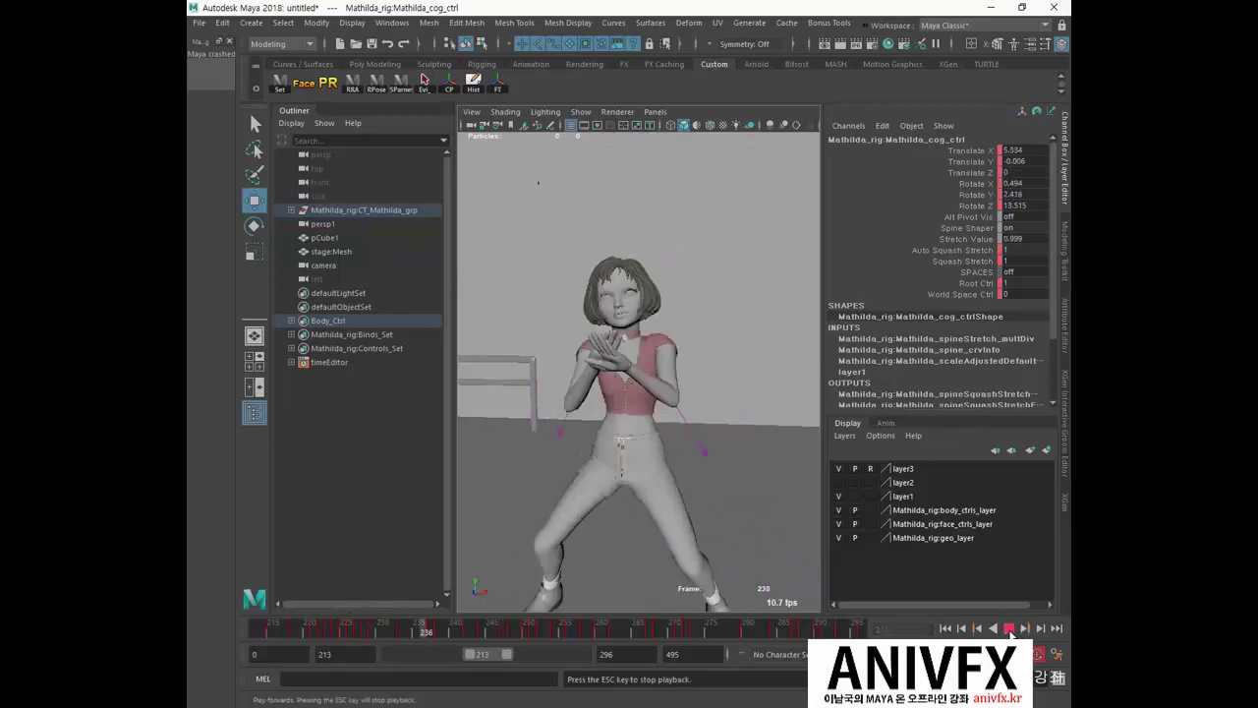
key("alt+v")
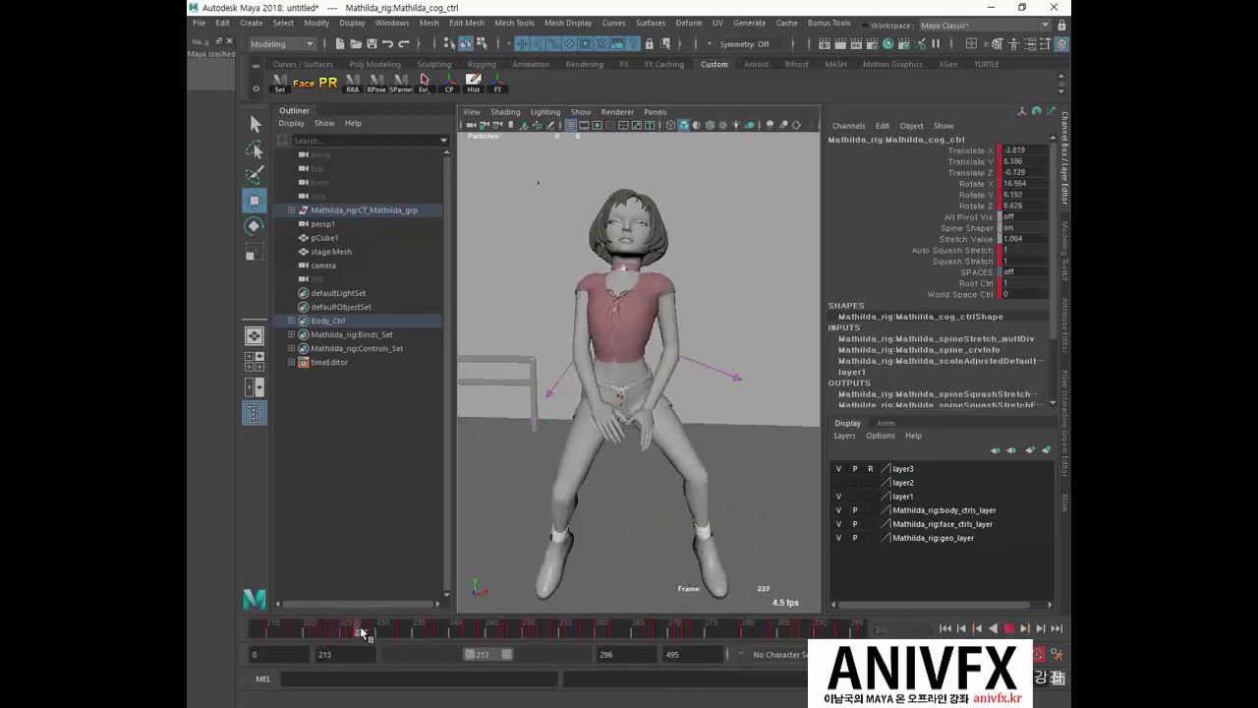
Step: Tilt the left hand control slightly with the Rotate tool at frame 233
key("e")
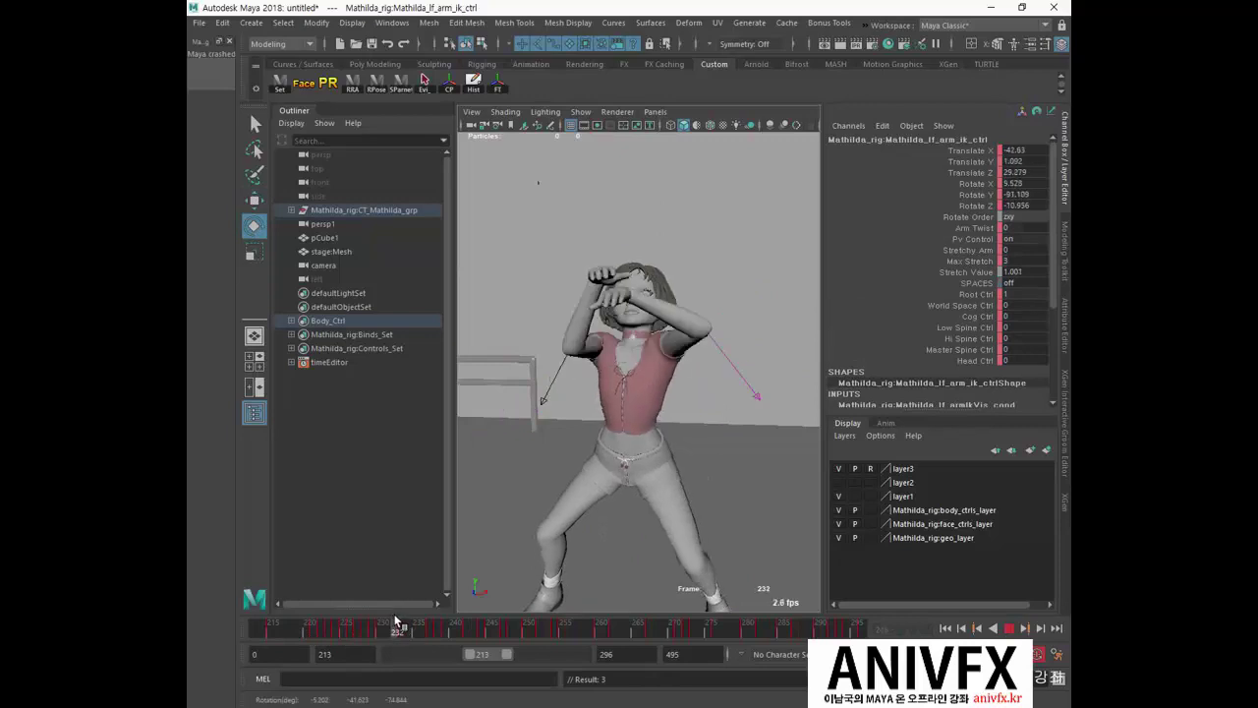
key("alt+v")
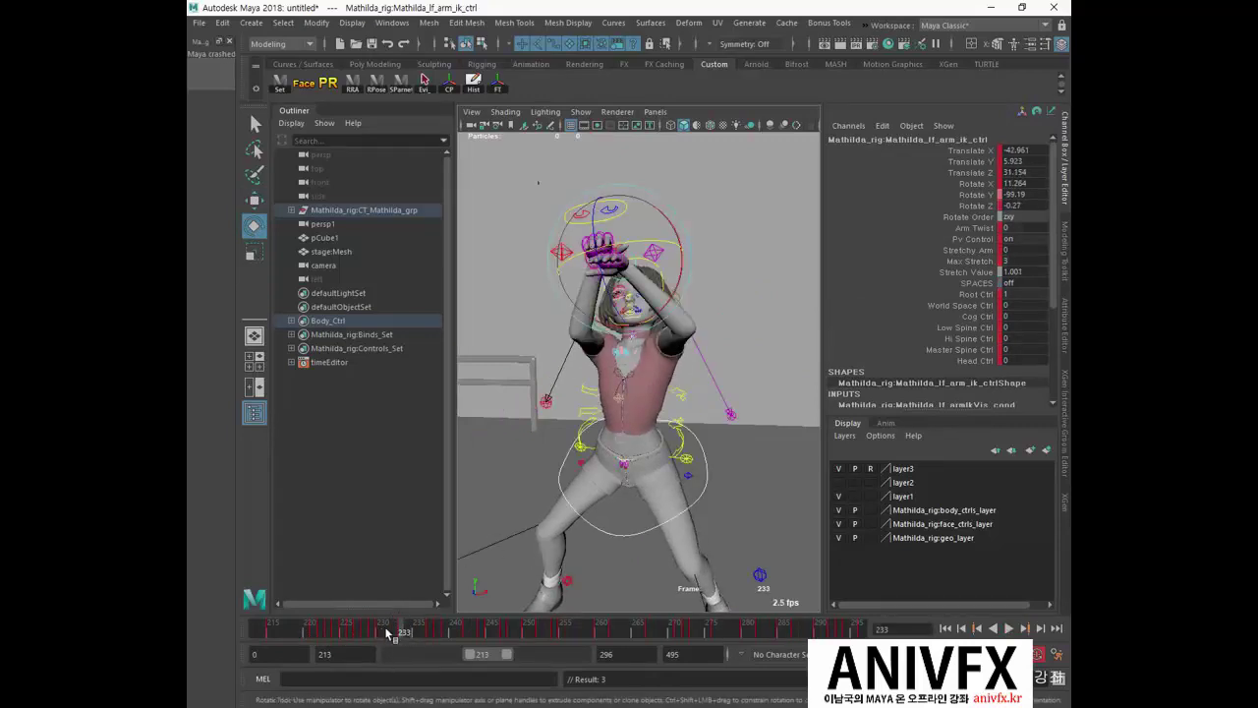
key("alt+v")
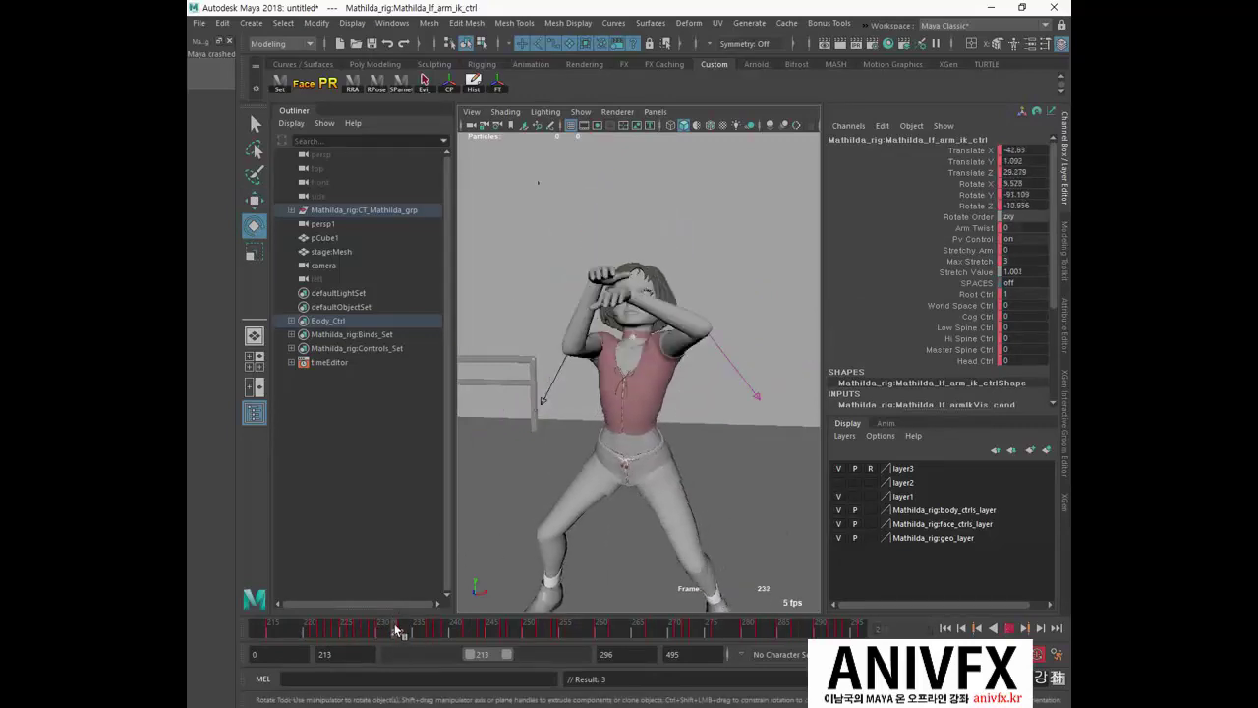
left_click(402, 627)
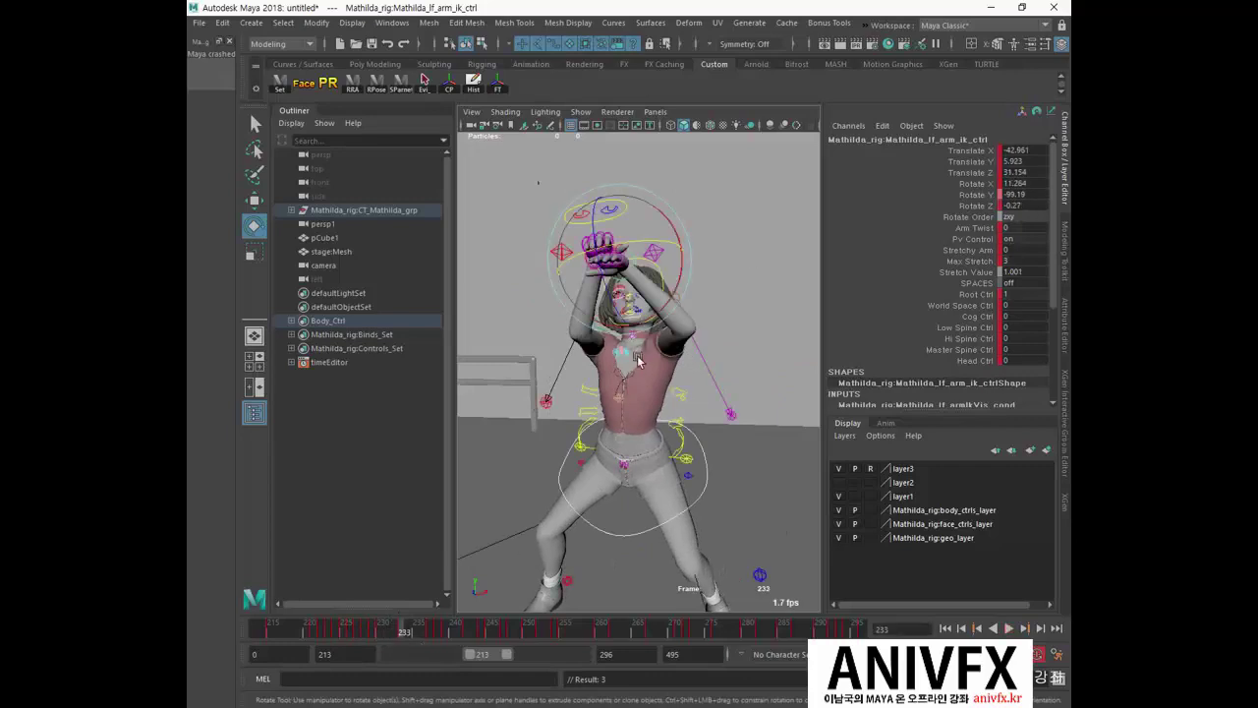
left_click_drag(636, 360, 609, 307)
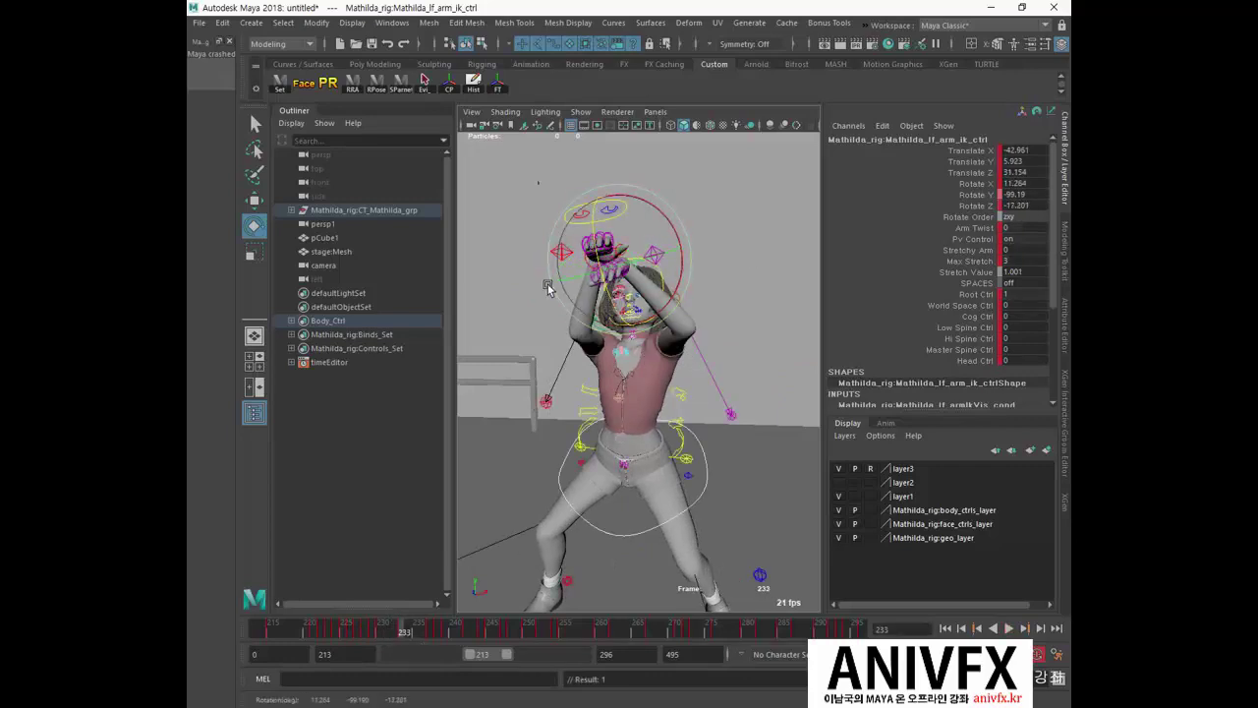
Step: Twist the right hand control at frame 233 for a fluttering motion
left_click(588, 267)
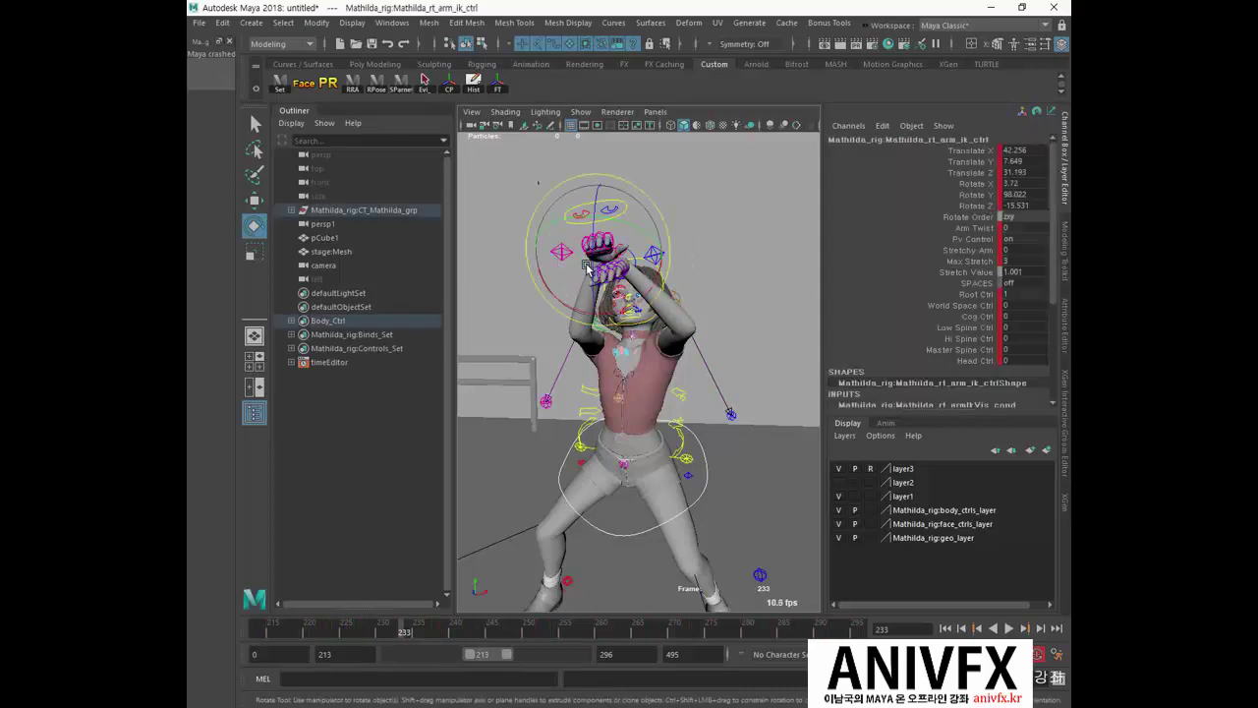
left_click_drag(596, 260, 594, 278)
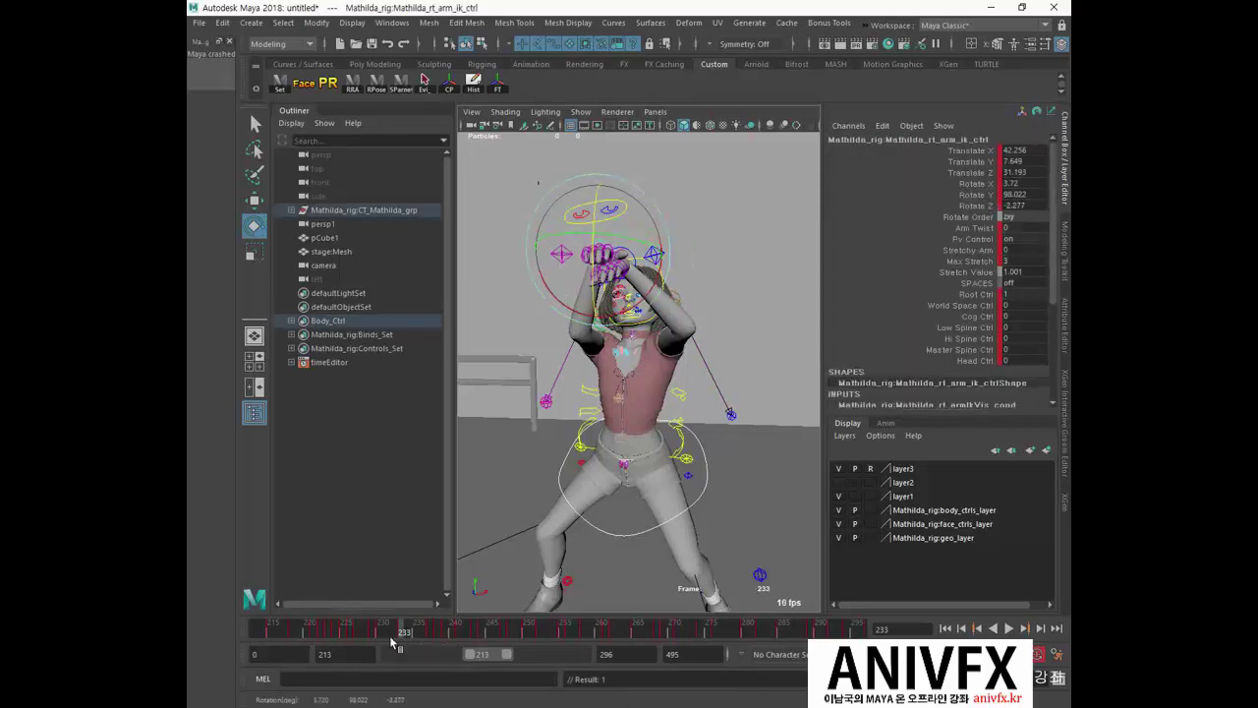
left_click_drag(374, 631, 412, 625)
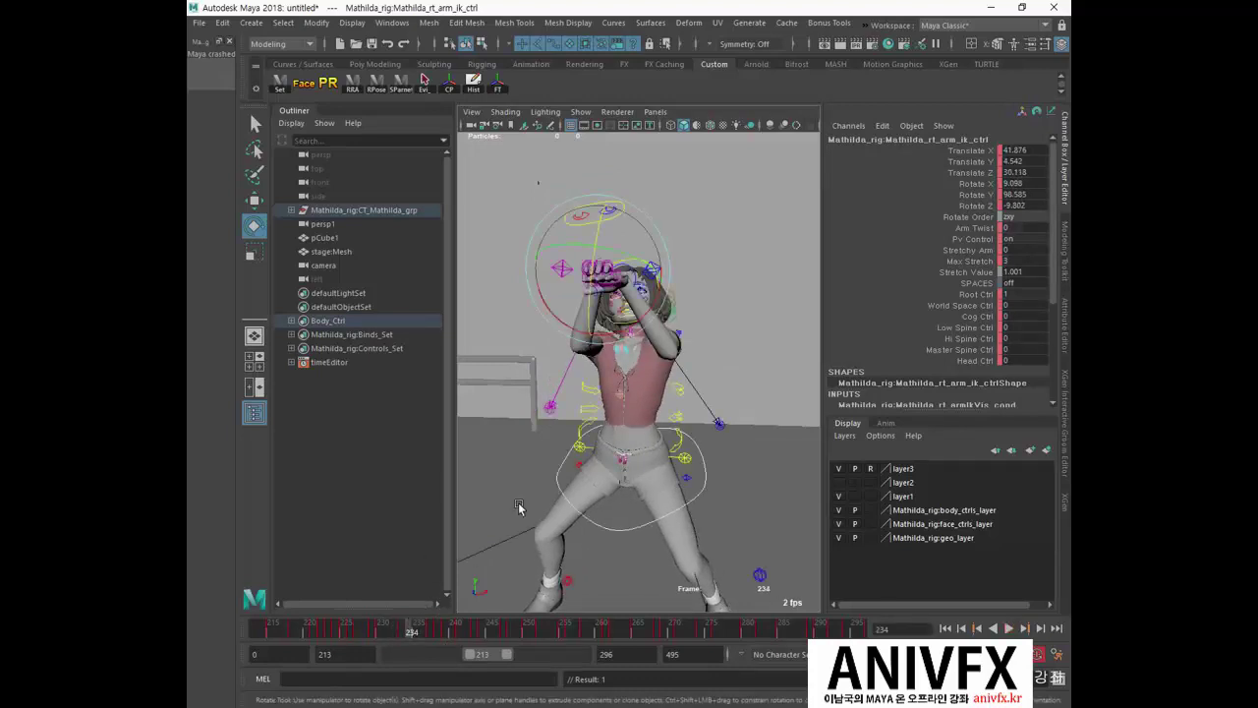
left_click_drag(611, 335, 591, 301)
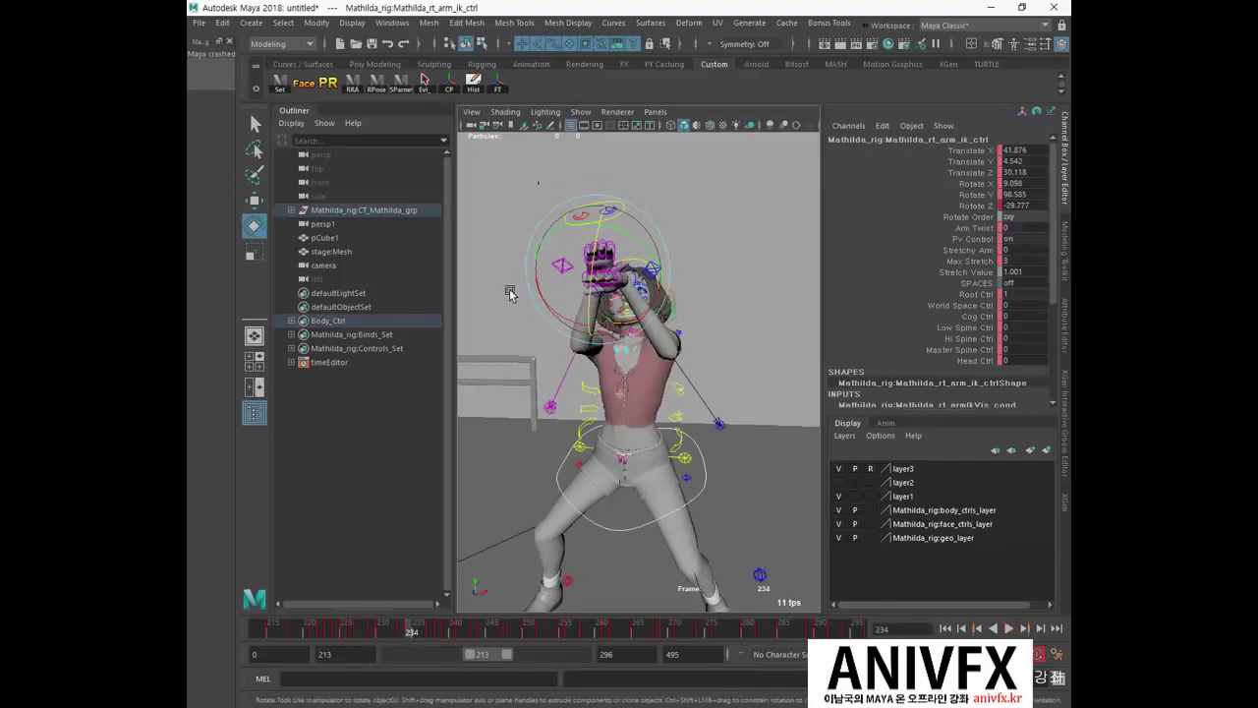
Step: Rotate the left hand further at frame 234, then review both hands in playback
left_click(640, 302)
left_click(637, 282)
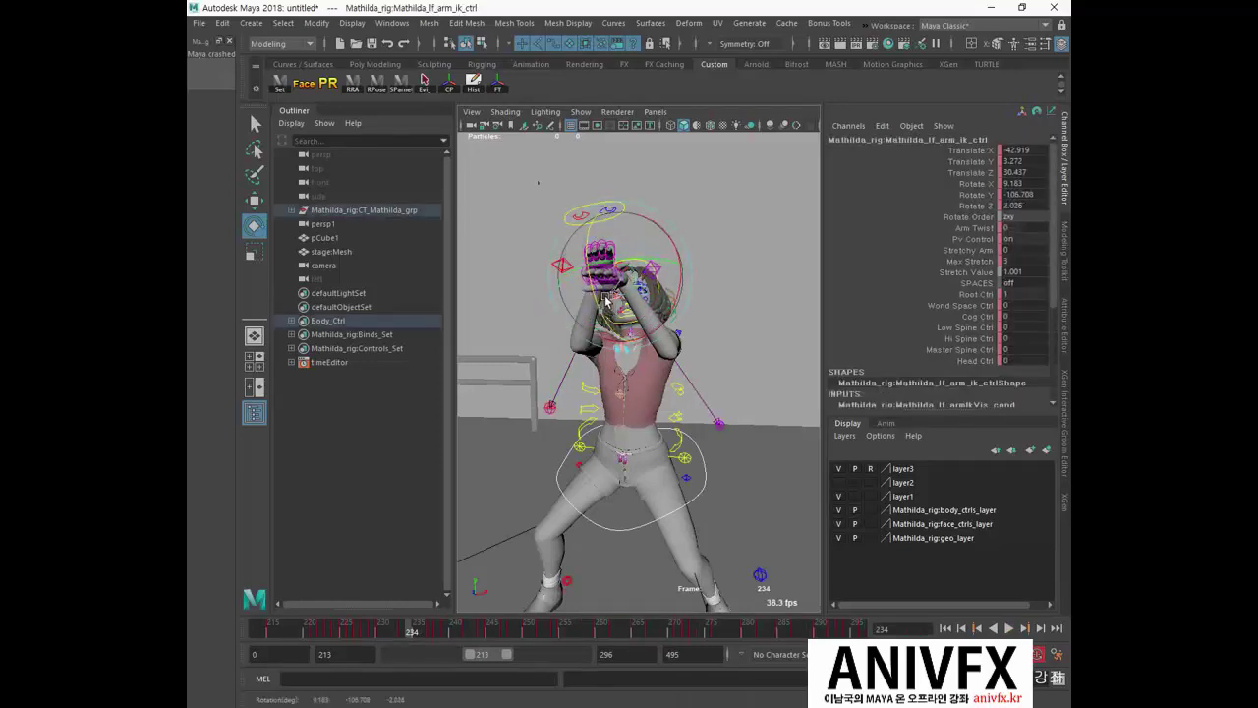
key("alt+v")
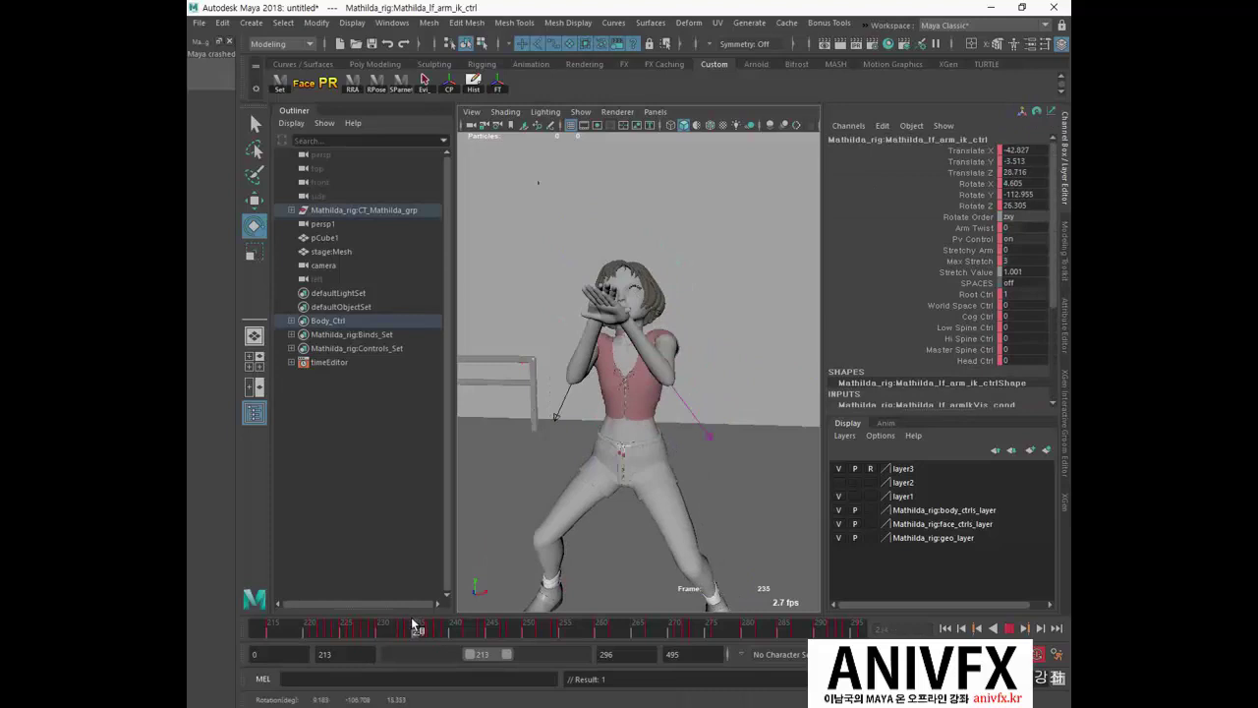
left_click(410, 625)
left_click_drag(597, 299, 596, 291)
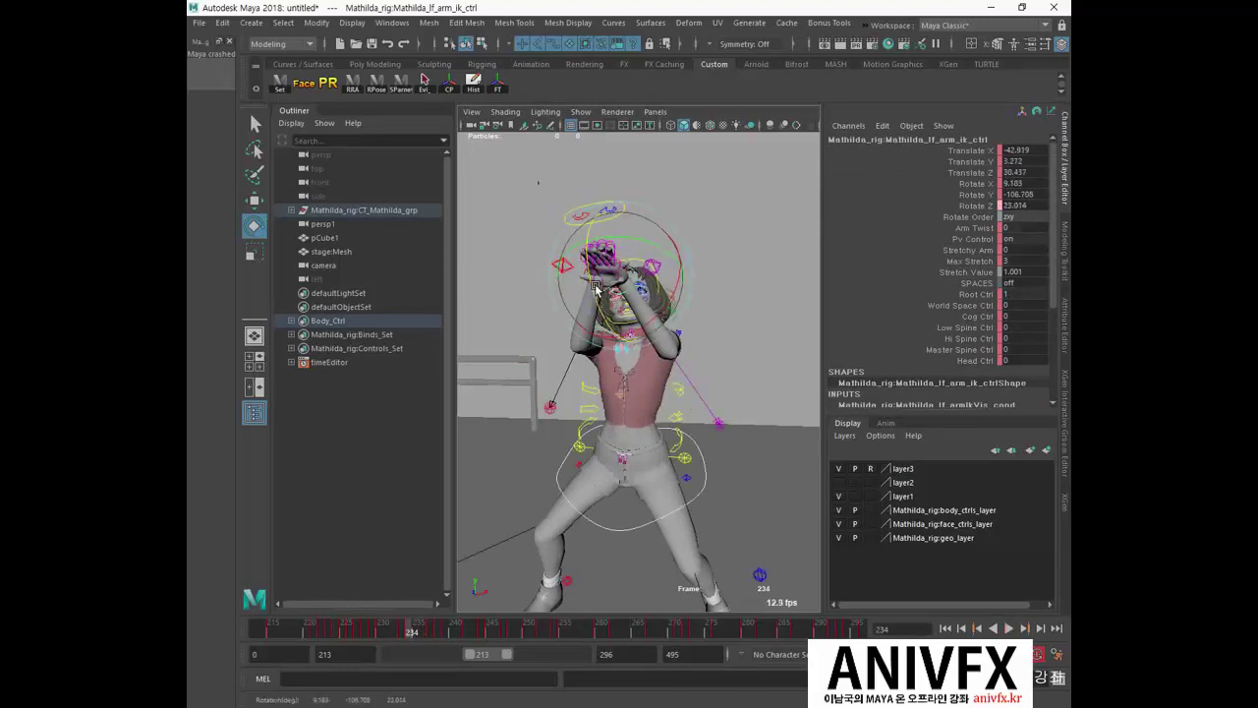
left_click(521, 324)
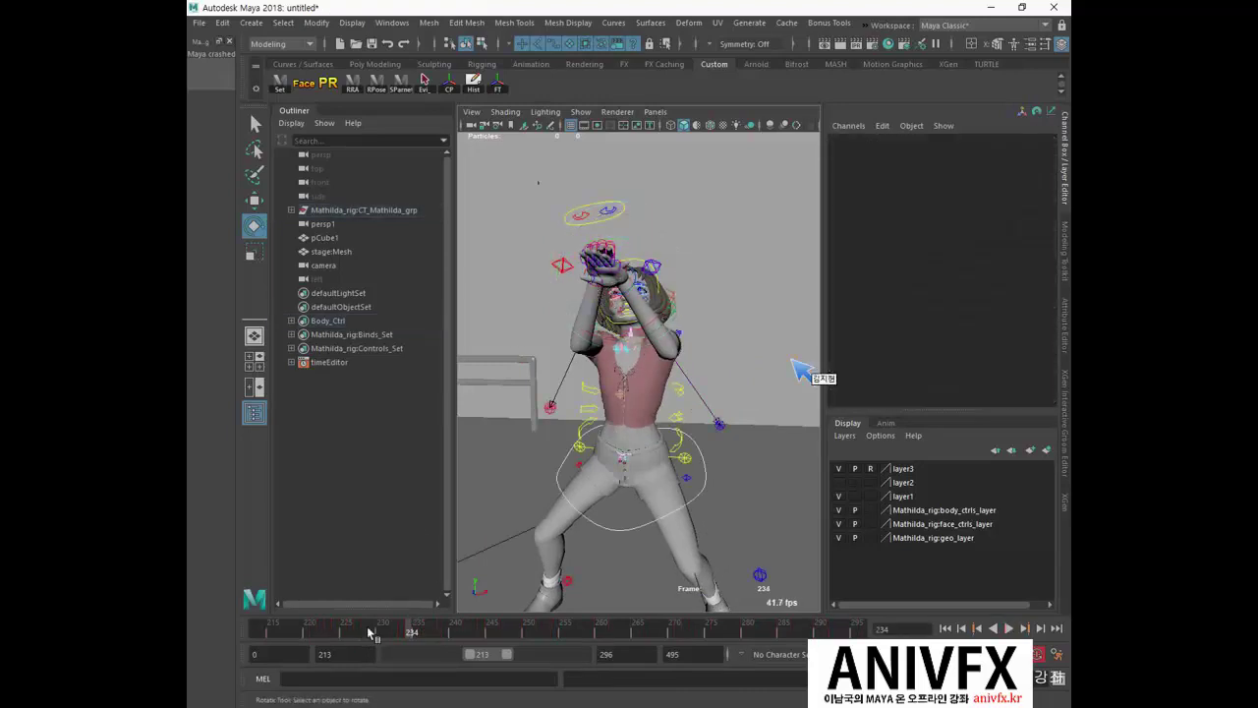
left_click(368, 634)
key("alt+v")
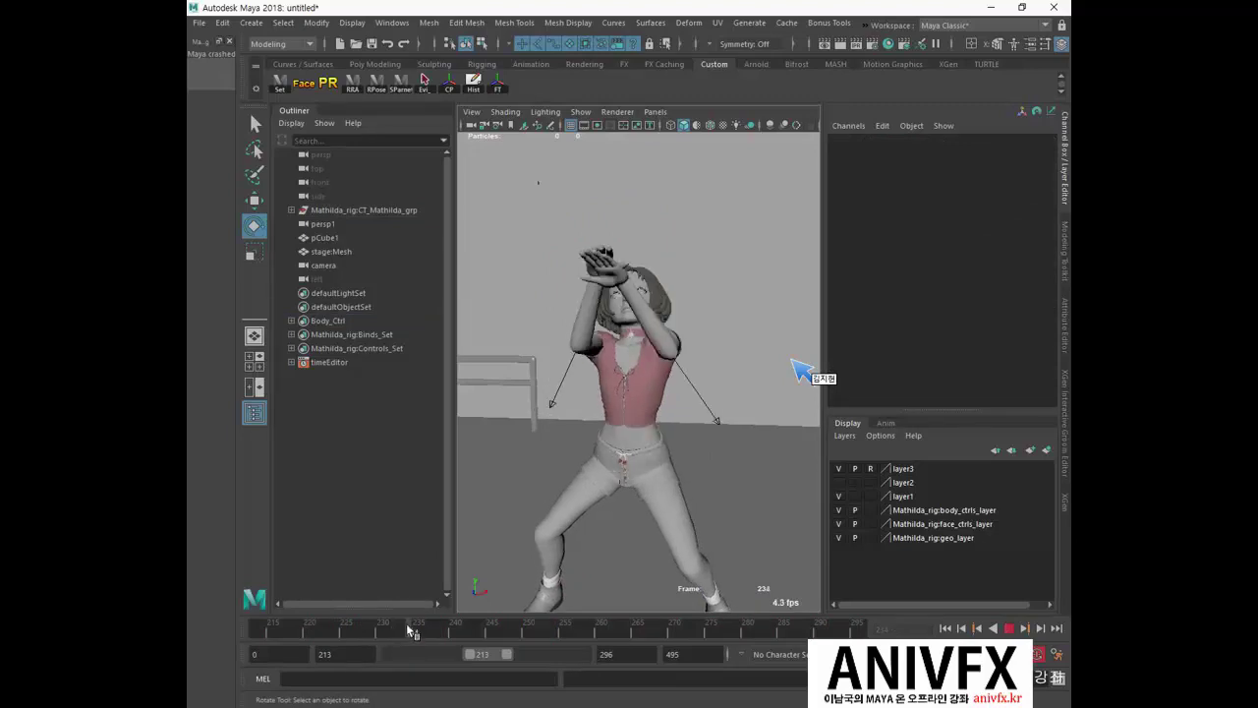
key("alt+v")
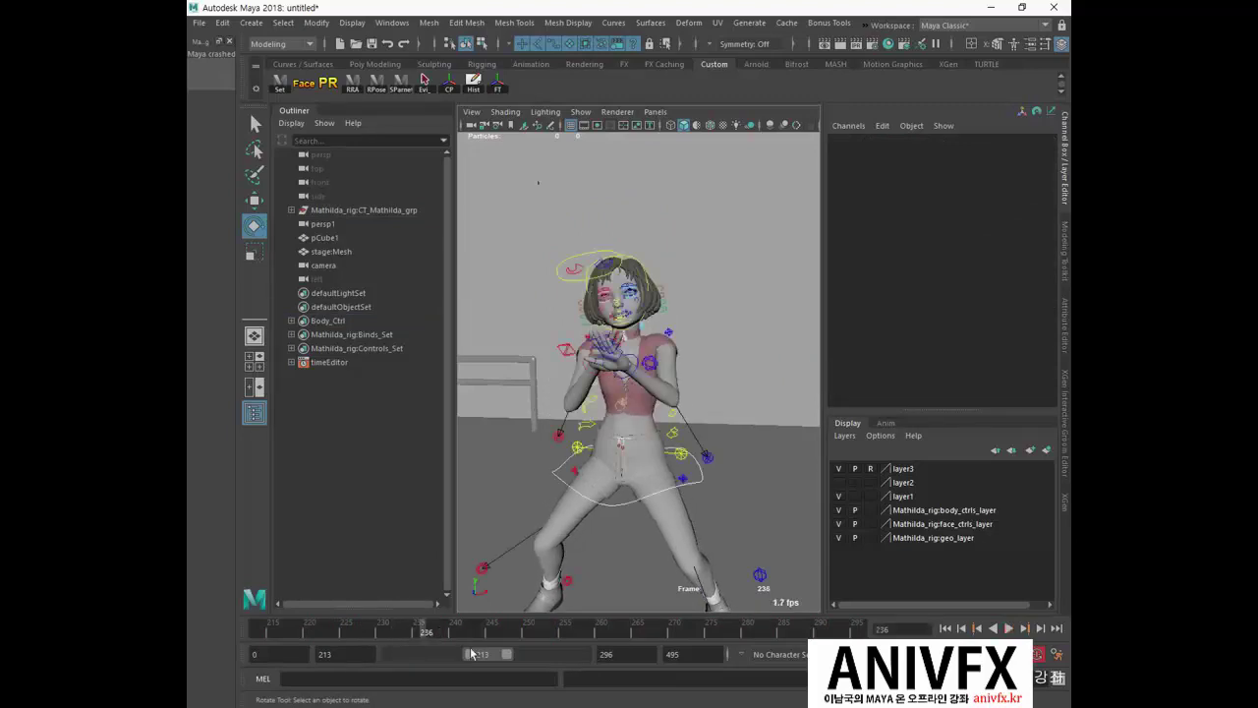
Step: After checking frames 235–236, add more twist to the left hand at frame 234
left_click(638, 364)
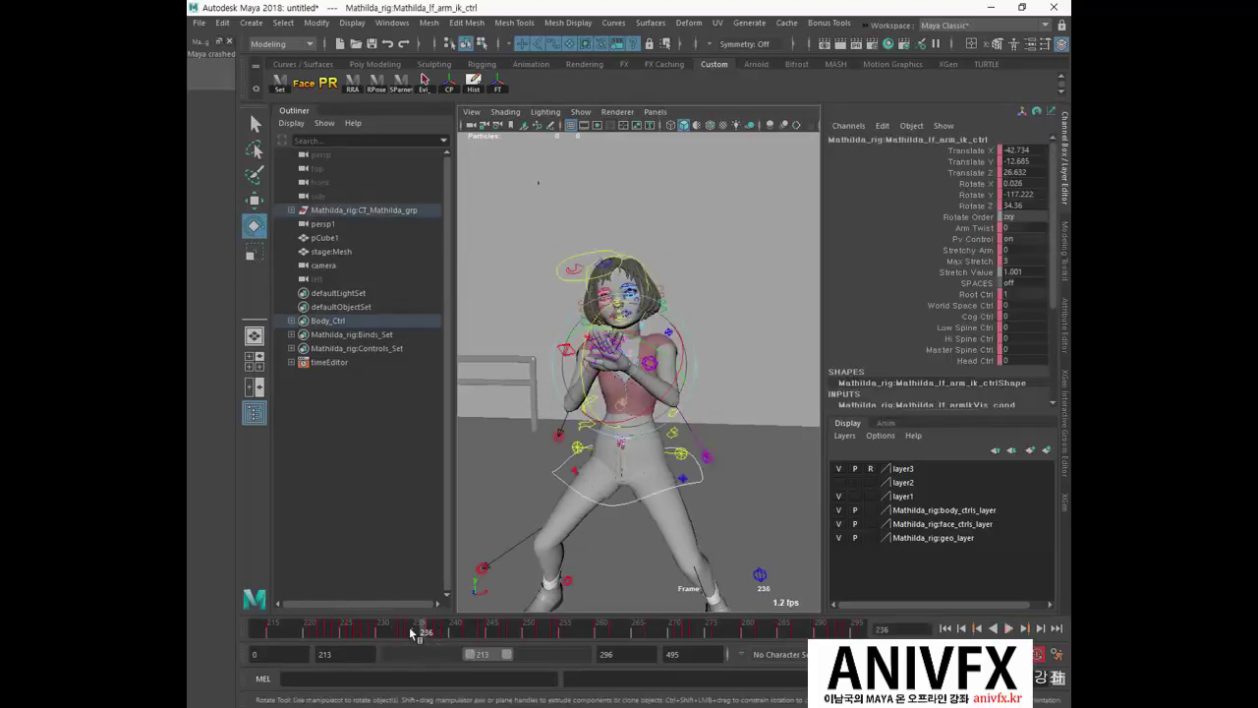
left_click_drag(409, 631, 432, 632)
mouse_move(580, 423)
left_mouse_down()
mouse_move(586, 436)
mouse_move(591, 424)
left_mouse_up()
left_click_drag(386, 621, 413, 627)
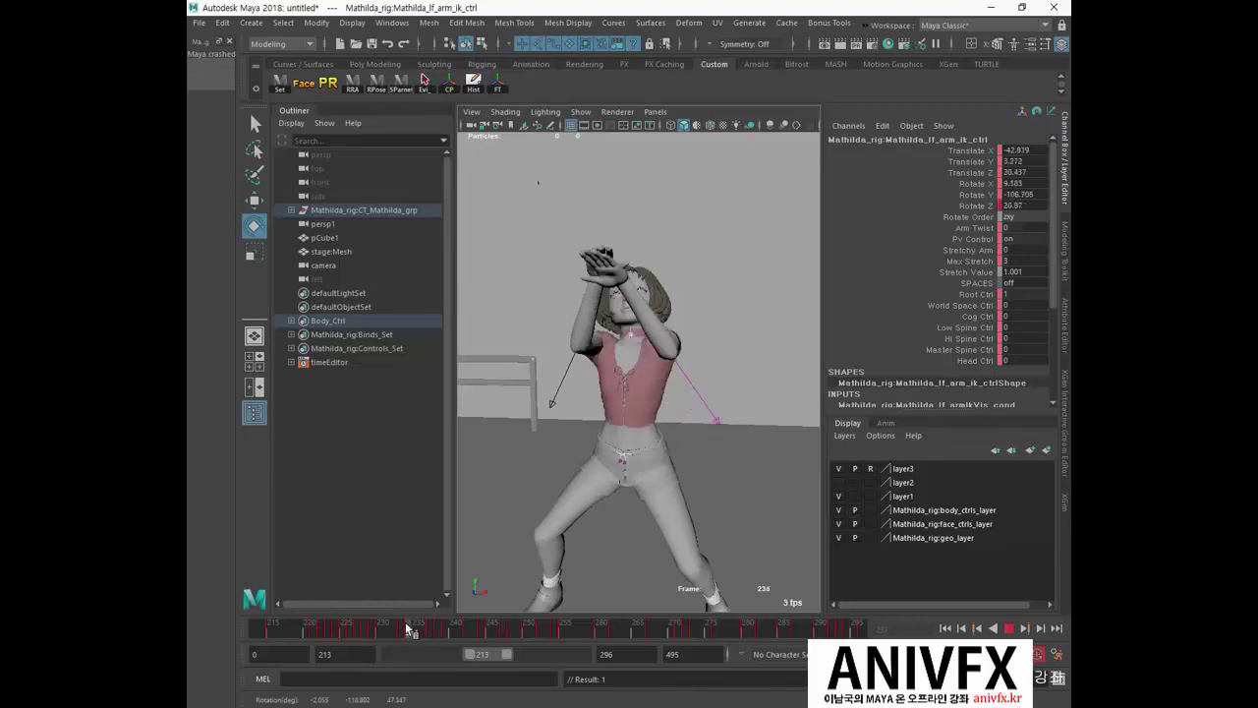
left_click_drag(416, 629, 412, 629)
left_click_drag(604, 321, 609, 300)
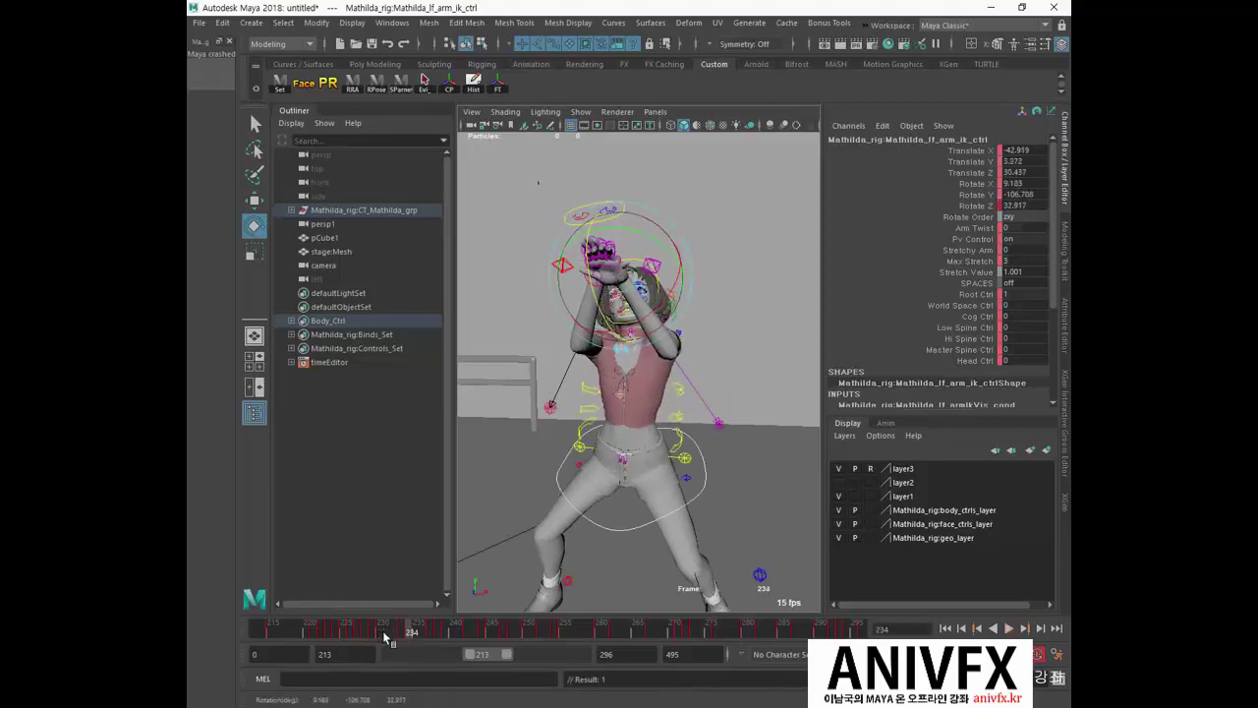
key("alt+v")
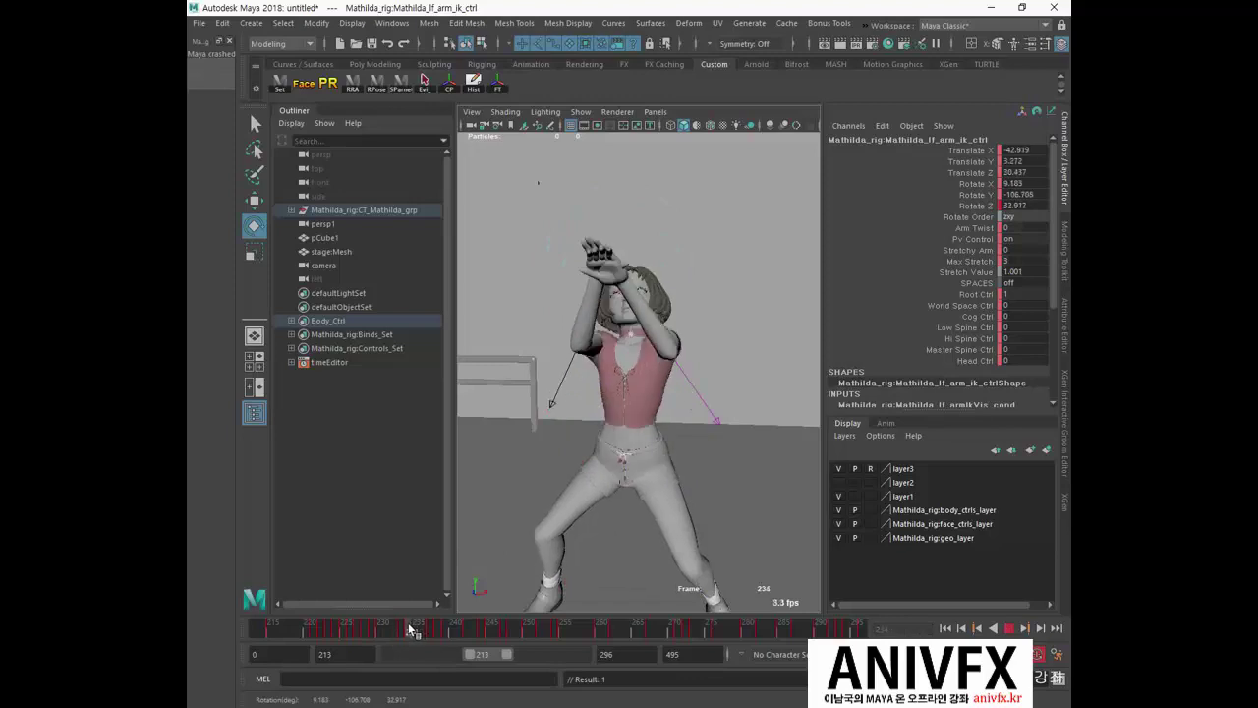
left_click(404, 628)
Step: Twist the right hand at frame 233, ease it back, and replay the flutter
left_click(525, 305)
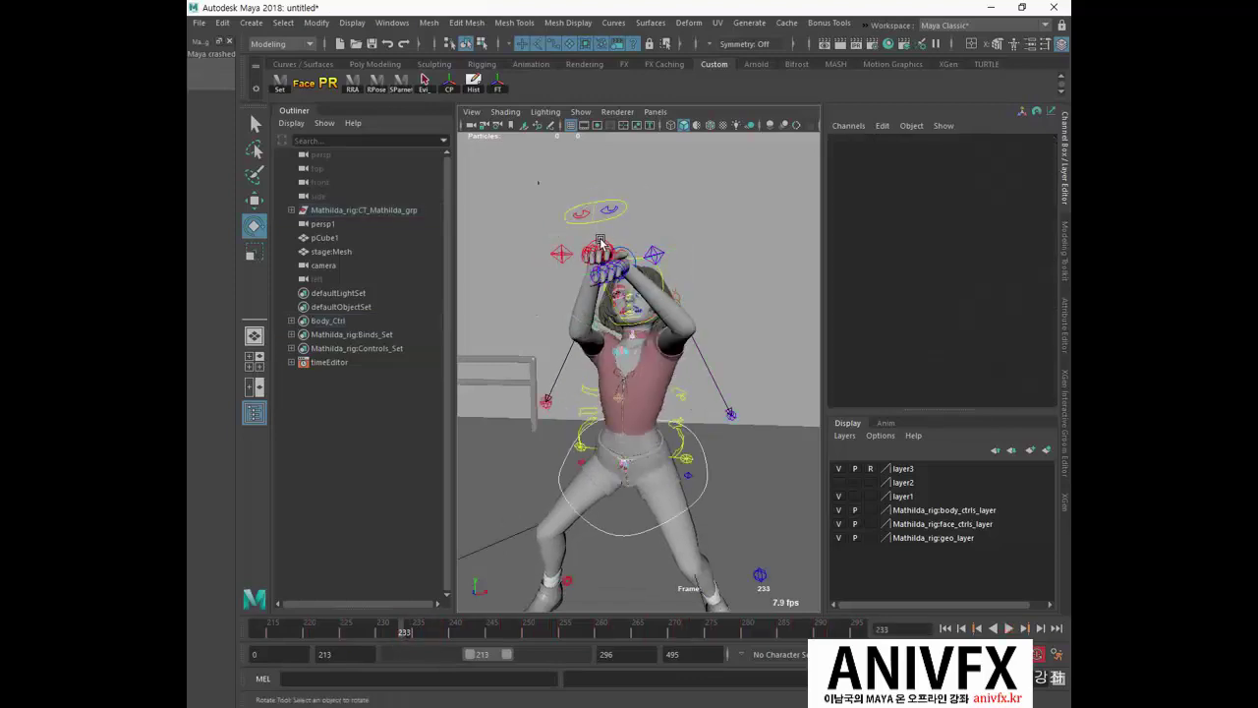
left_click(599, 242)
left_click_drag(597, 312, 603, 290)
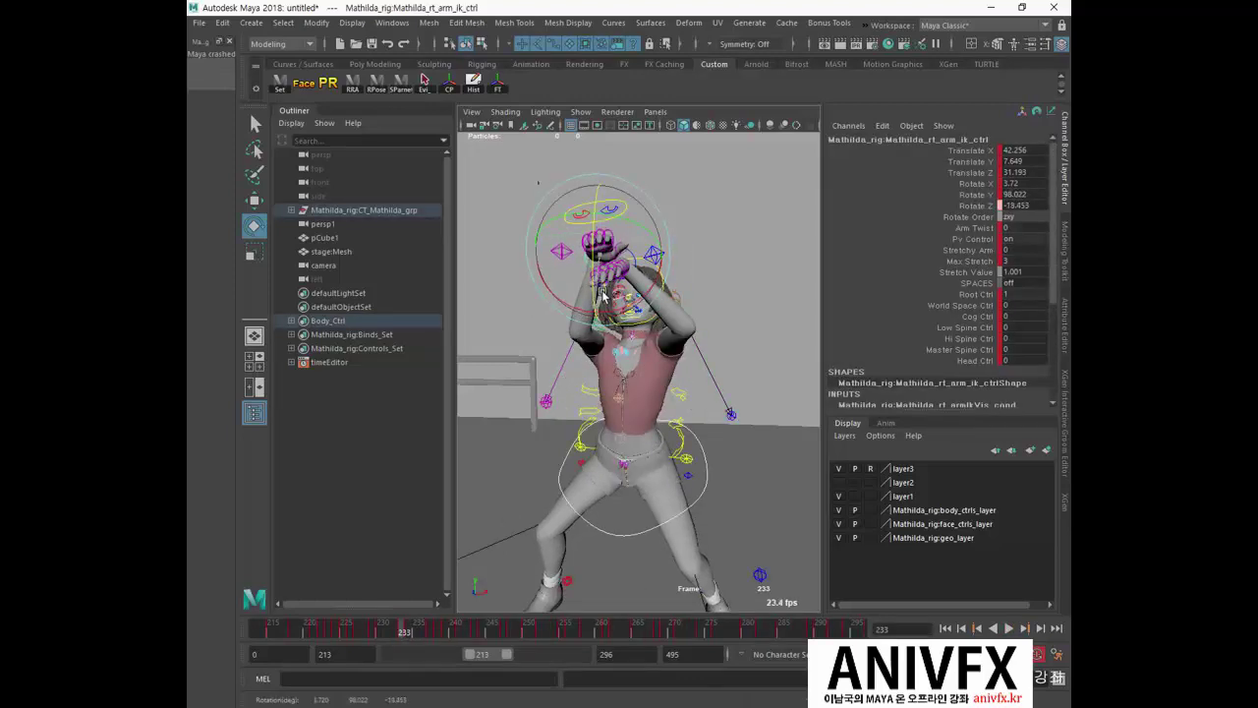
key("alt+v")
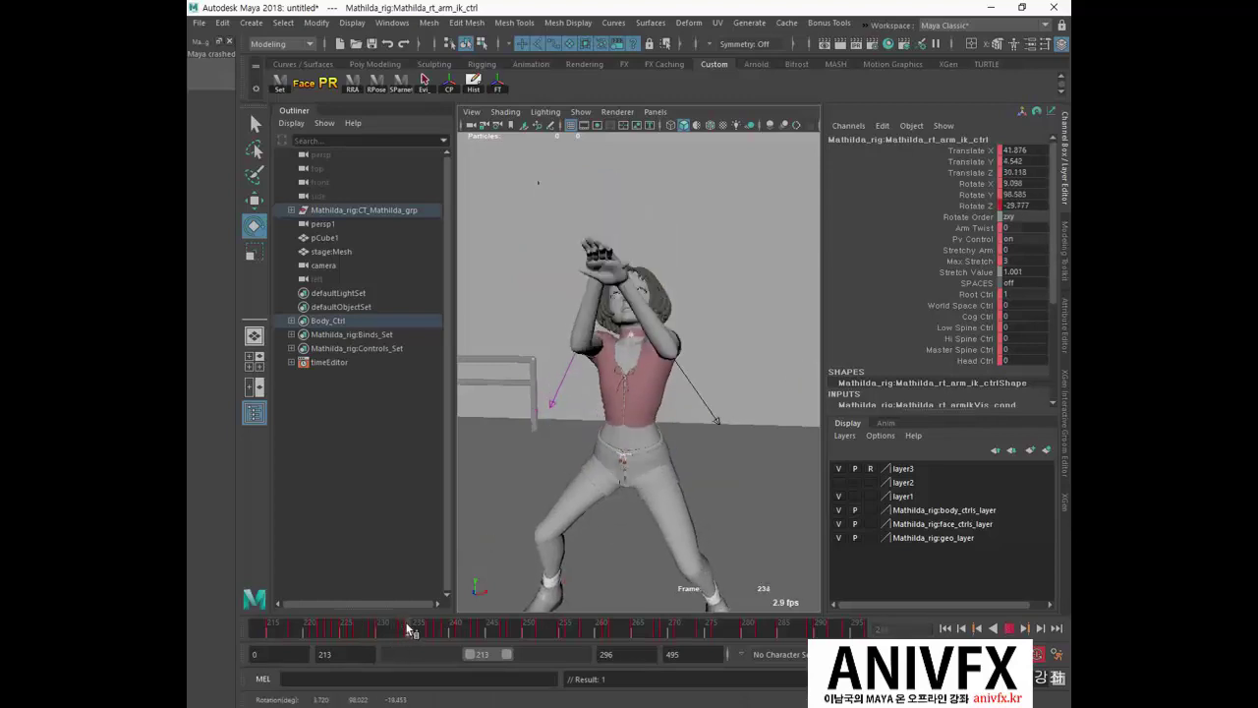
key("alt+v")
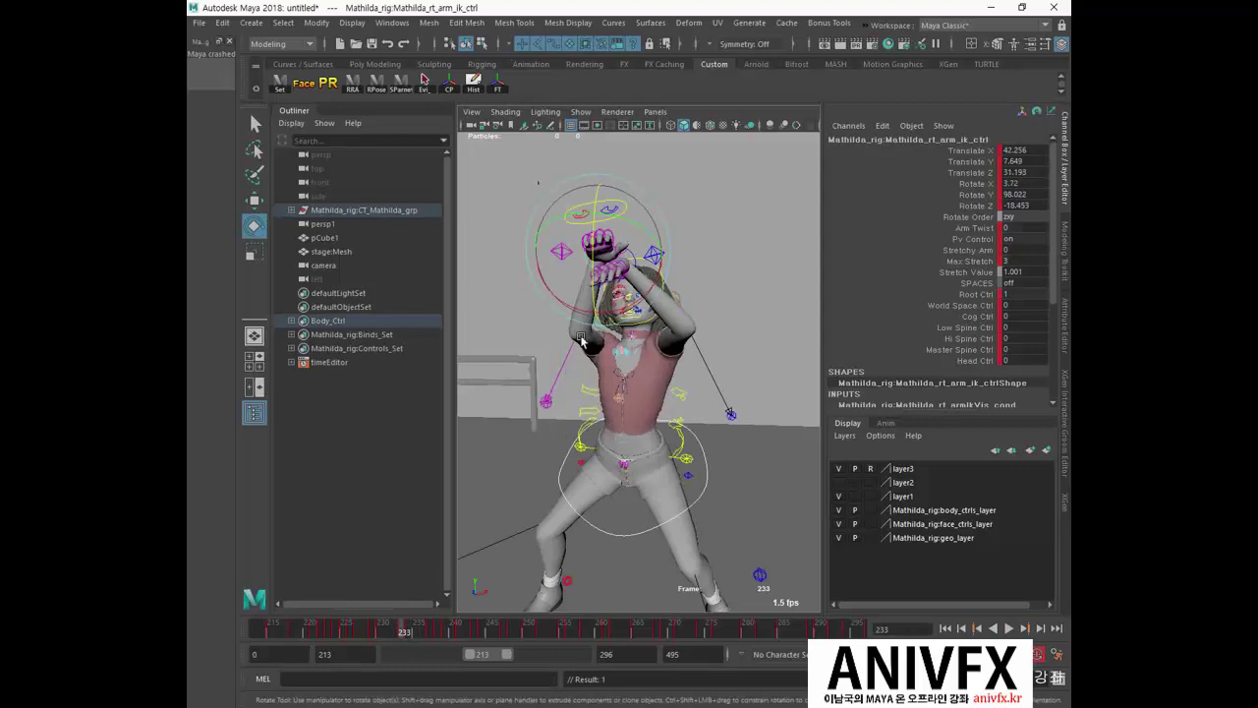
left_click_drag(595, 280, 590, 292)
key("alt+period")
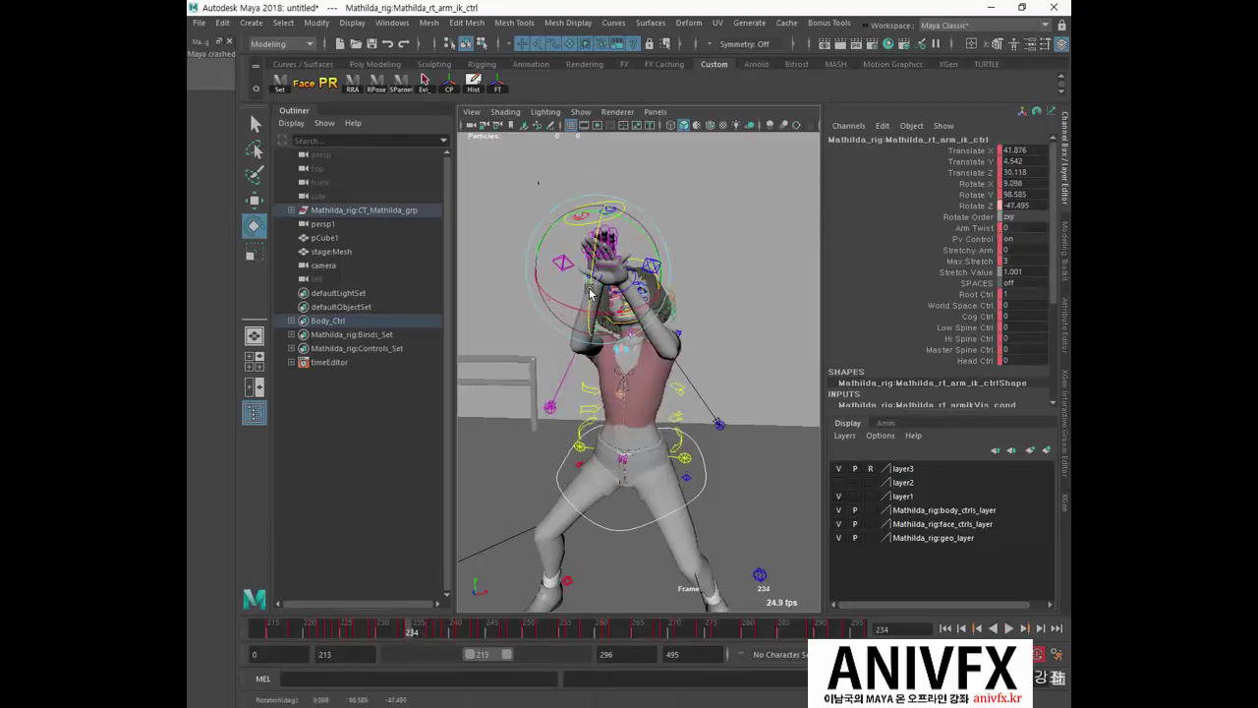
key("alt+v")
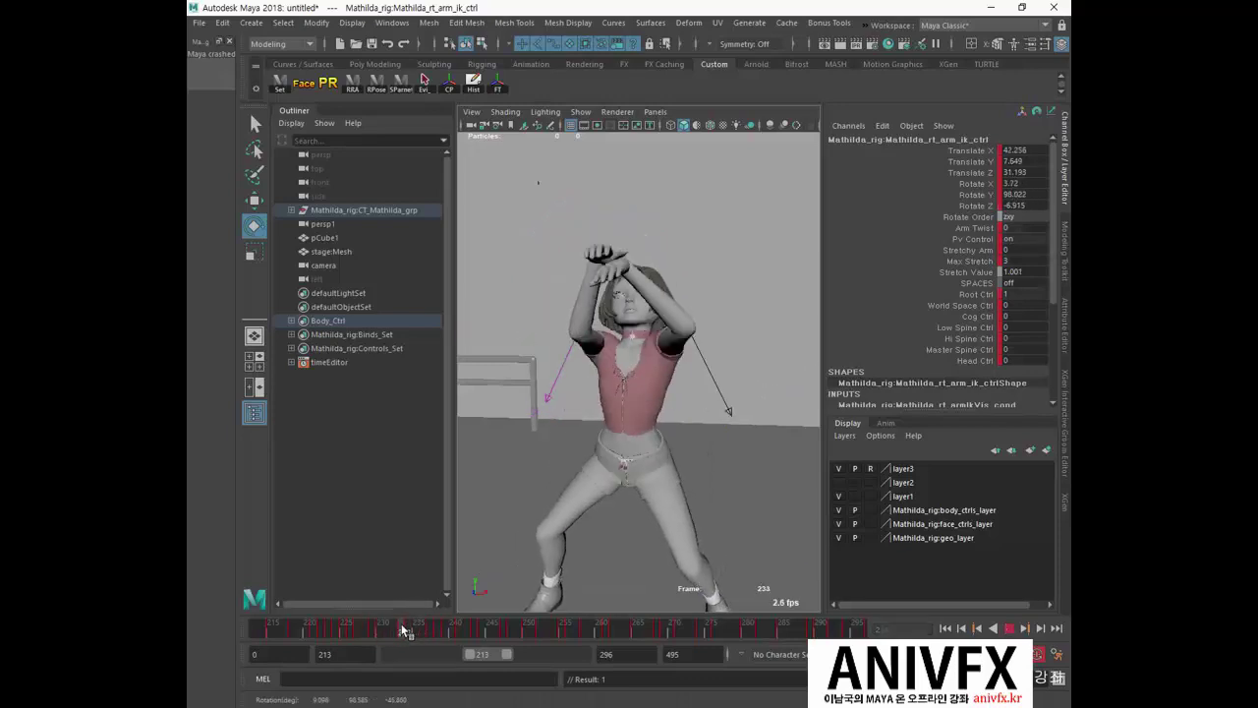
Step: At frame 233, orbit the view and select lf_ringMid_fk_ctrl for rotating
left_click(404, 629)
mouse_move(522, 359)
left_mouse_down("alt")
mouse_move(539, 437)
mouse_move(499, 344)
mouse_move(549, 377)
left_mouse_up("alt")
left_click(499, 342)
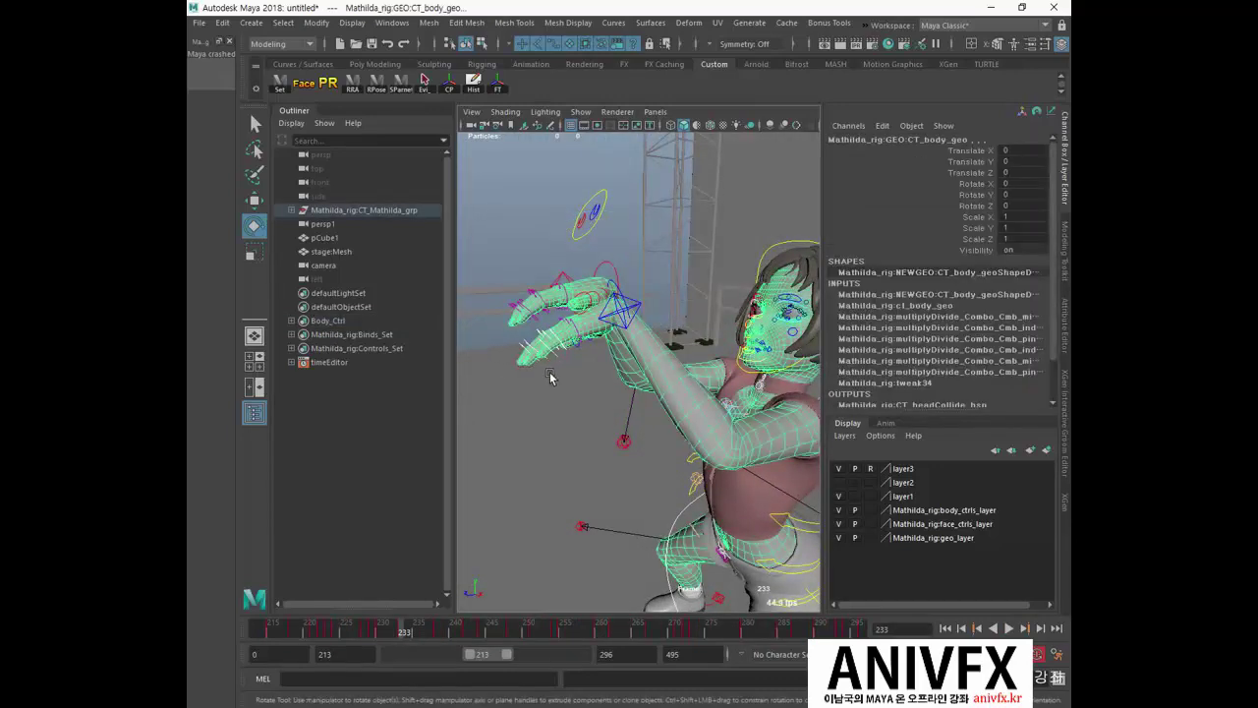
left_click(651, 393)
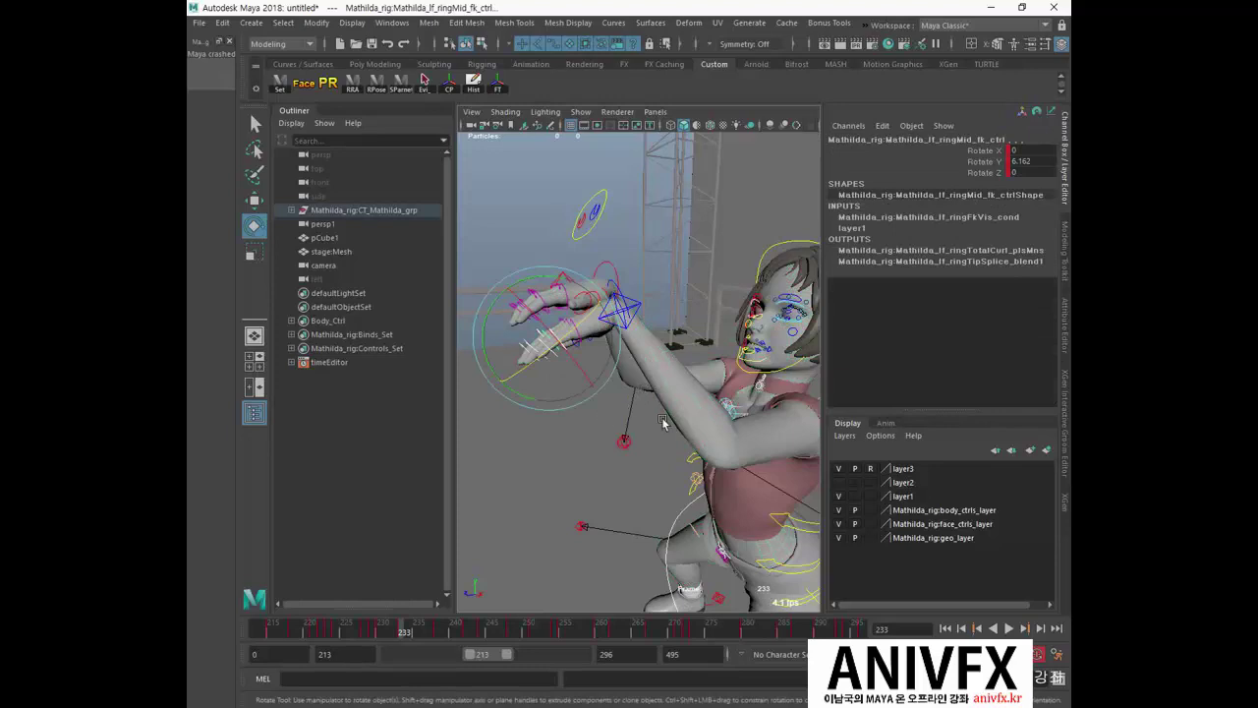
key("w")
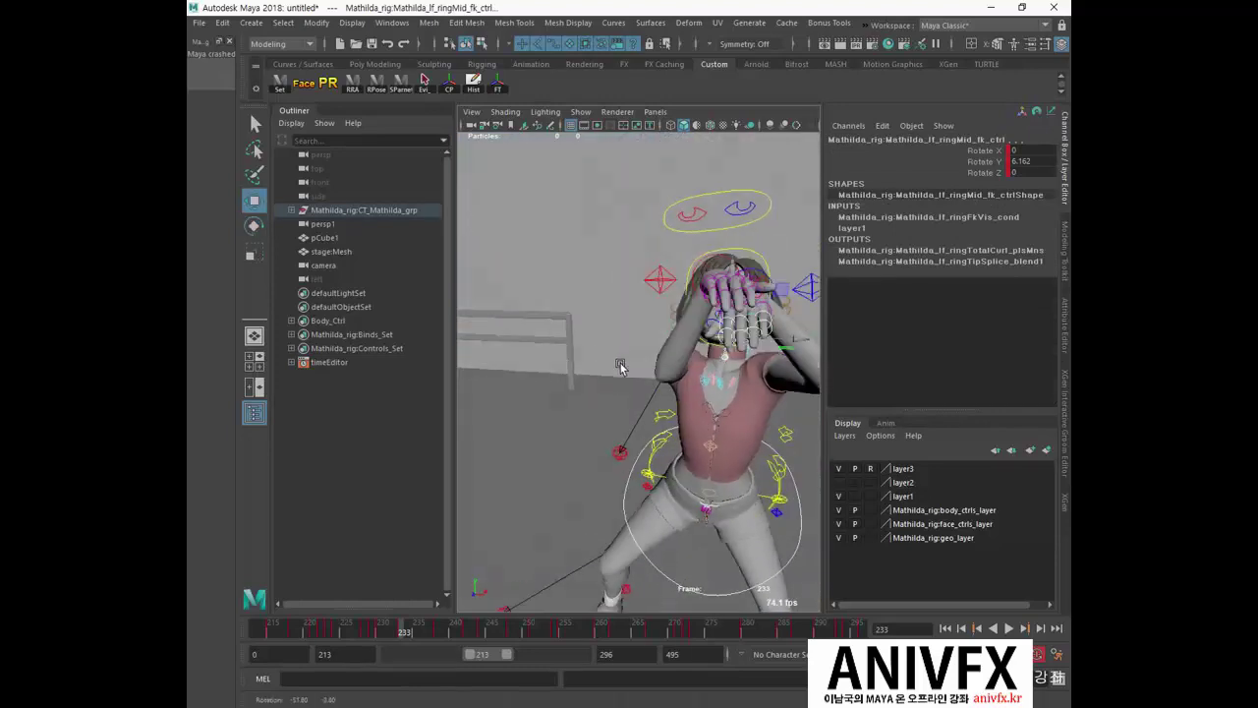
mouse_move(623, 366)
left_mouse_down("alt")
mouse_move(402, 602)
mouse_move(401, 624)
left_mouse_up("alt")
key("e")
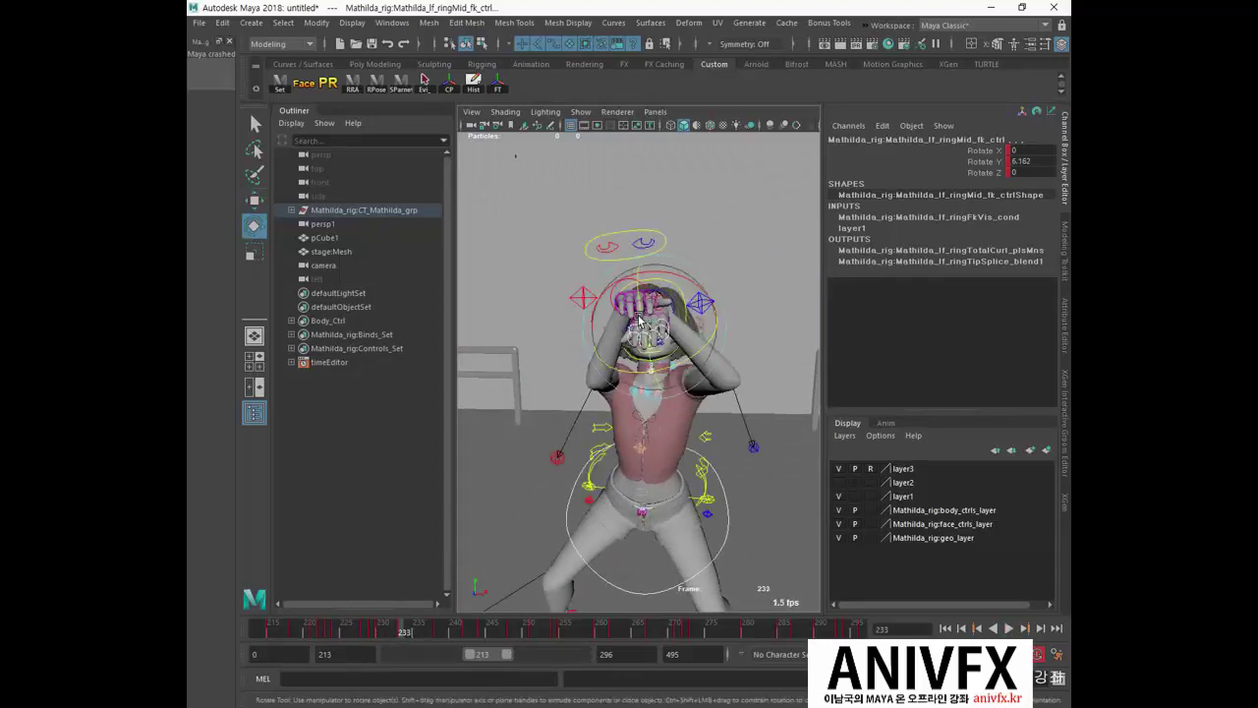
Step: Rotate the left ring finger differently at frames 233, 234 and 235, scrubbing to compare
left_click_drag(654, 339, 640, 334)
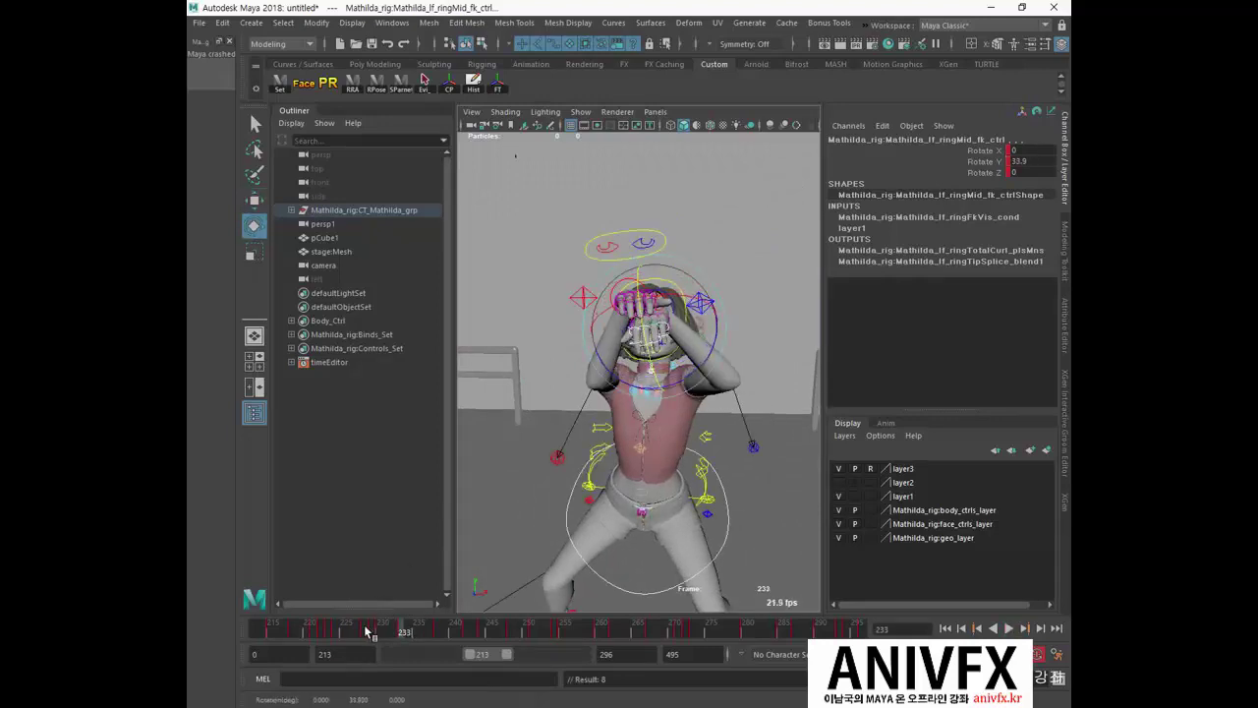
left_click_drag(368, 630, 413, 626)
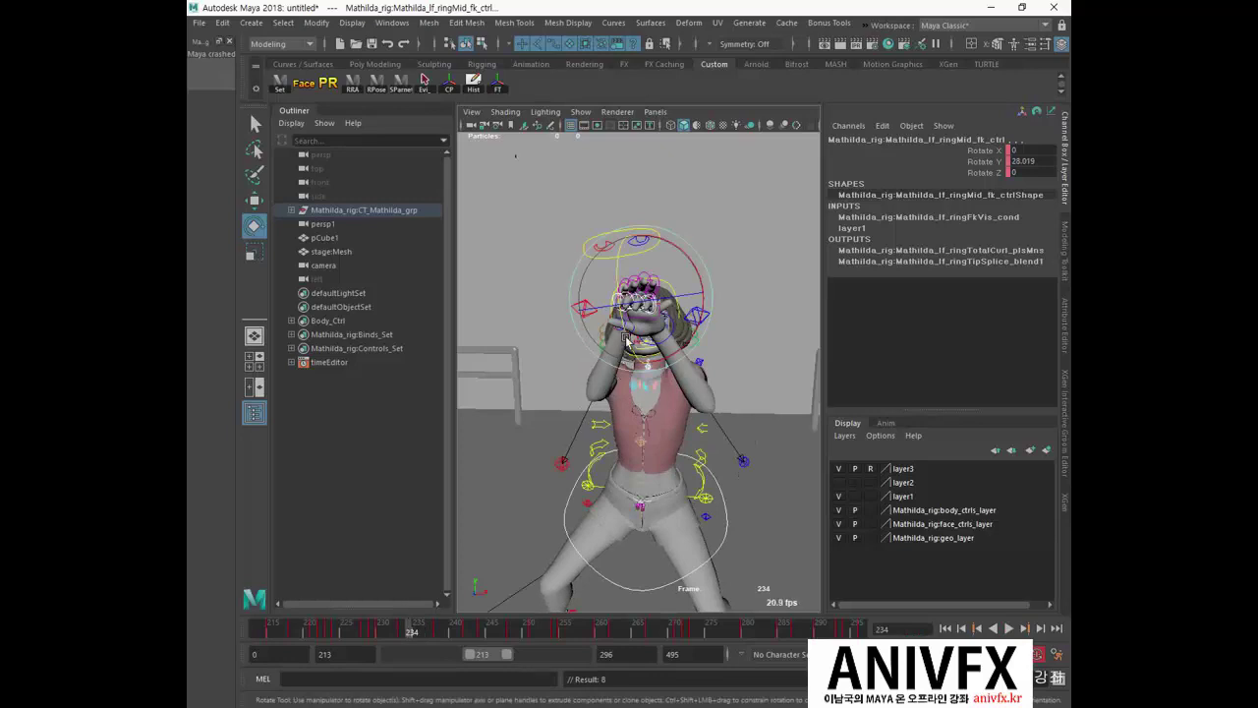
left_click_drag(625, 336, 626, 330)
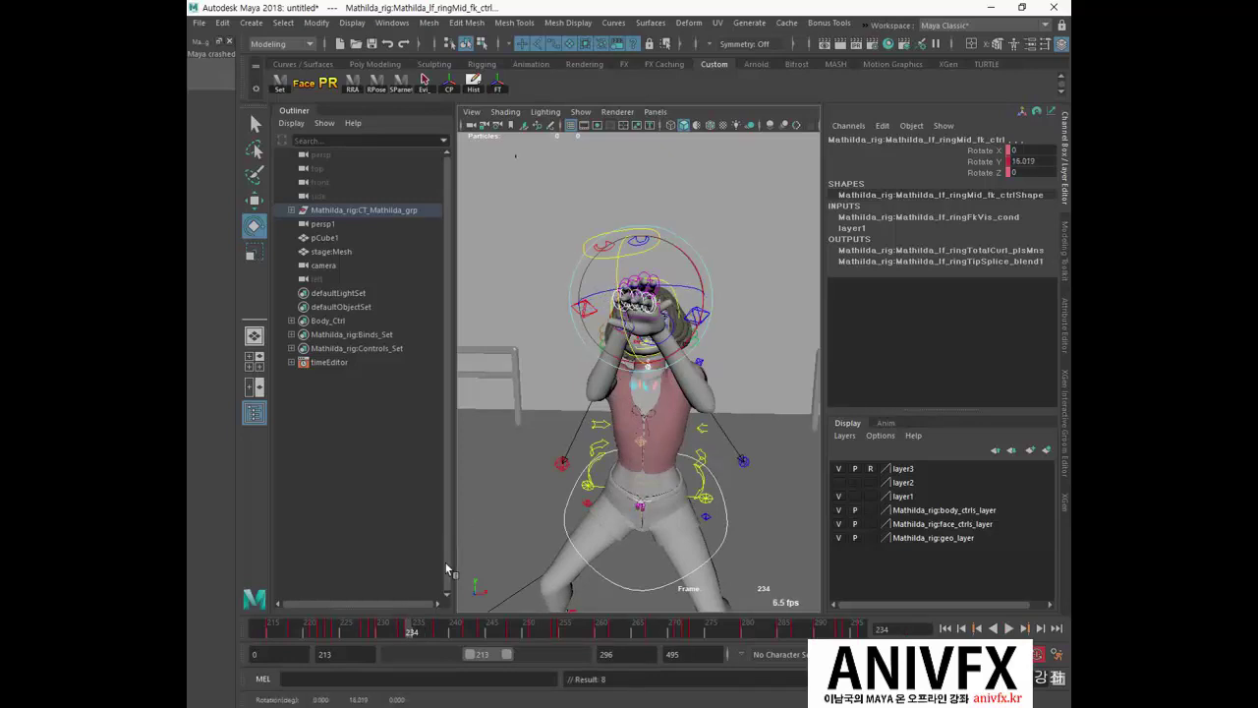
left_click_drag(388, 625, 417, 626)
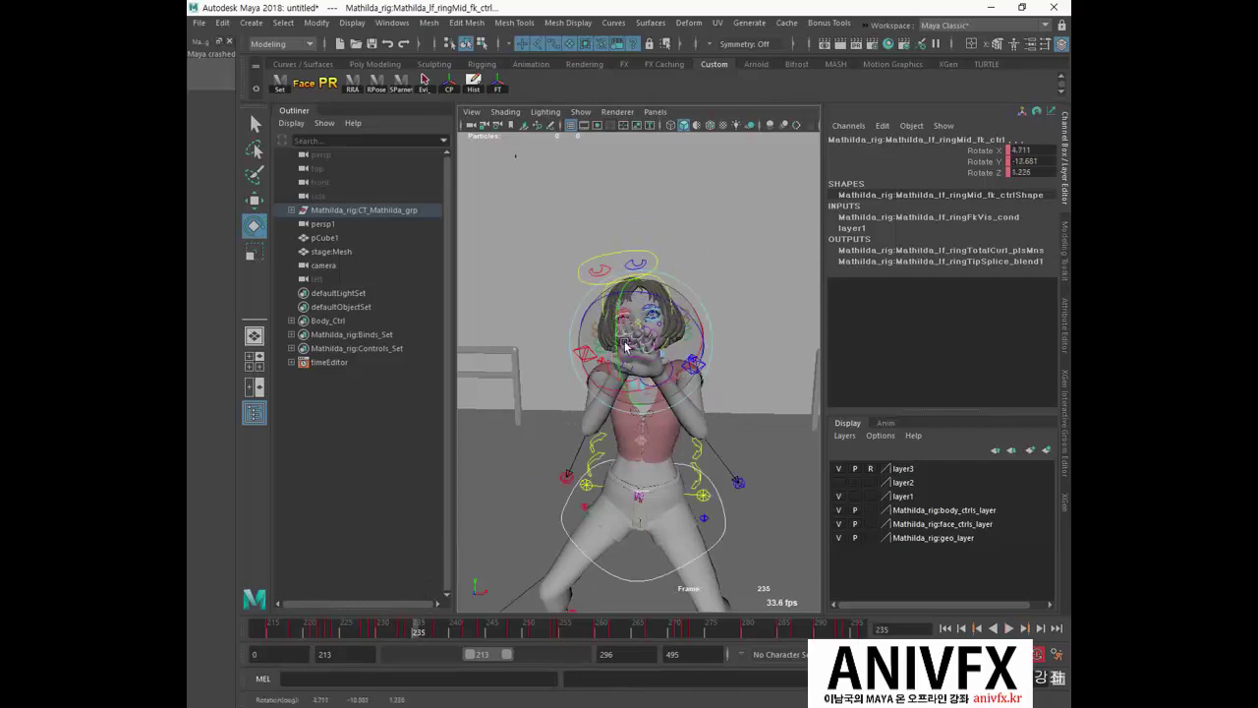
left_click_drag(626, 343, 495, 502)
mouse_move(390, 634)
left_mouse_down()
mouse_move(445, 639)
mouse_move(408, 634)
mouse_move(445, 638)
mouse_move(436, 630)
left_mouse_up()
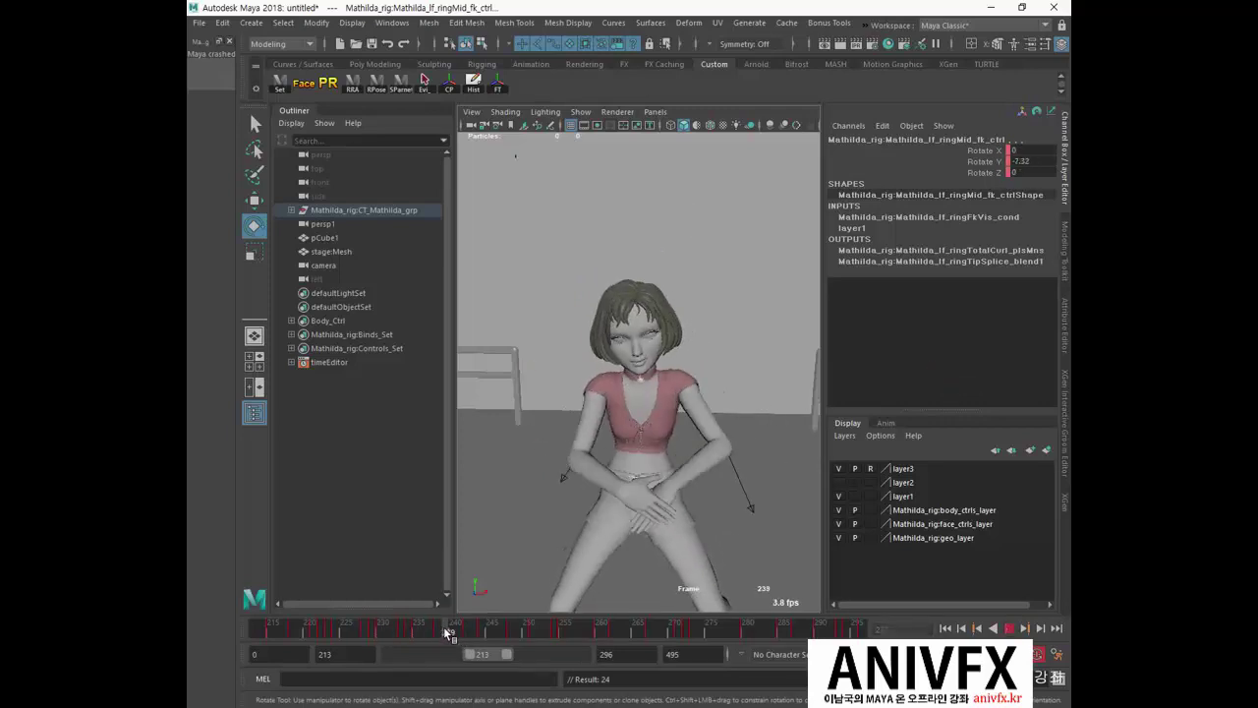
Step: Select CT_face_ctrl, tilt the head up at frame 237, and scrub to frame 248
left_click_drag(435, 631, 455, 632)
left_click(606, 292)
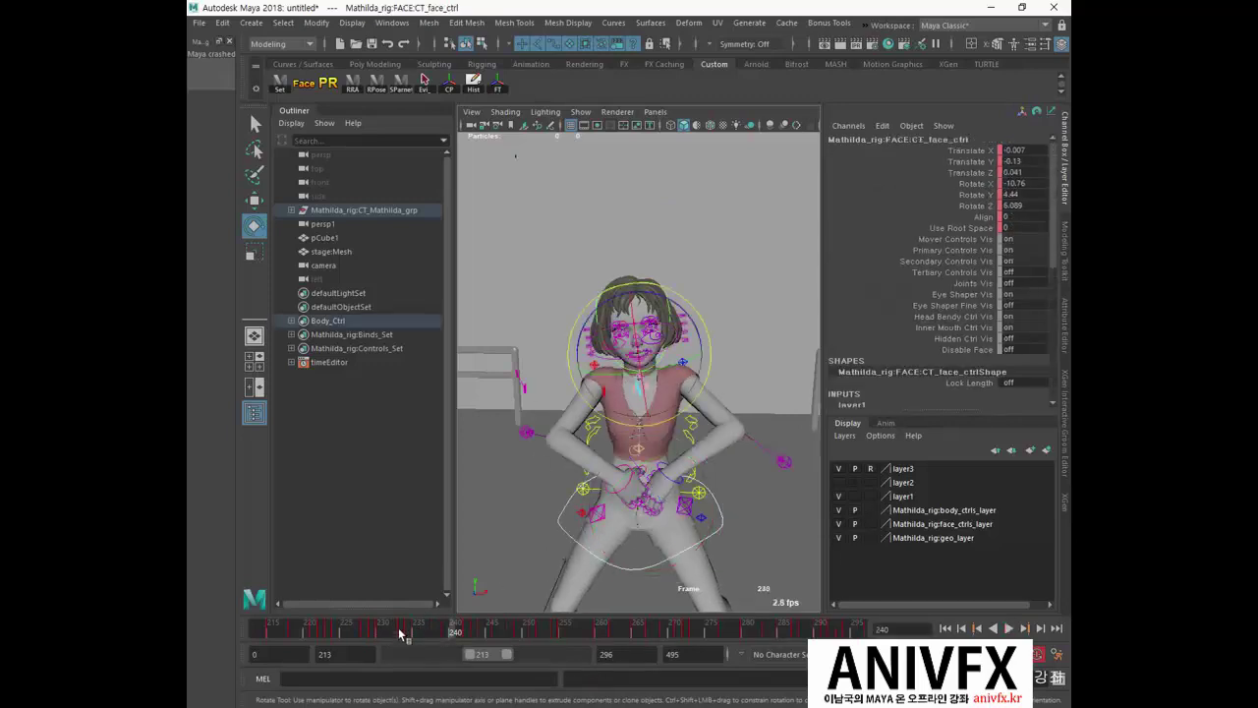
left_click_drag(373, 629, 446, 633)
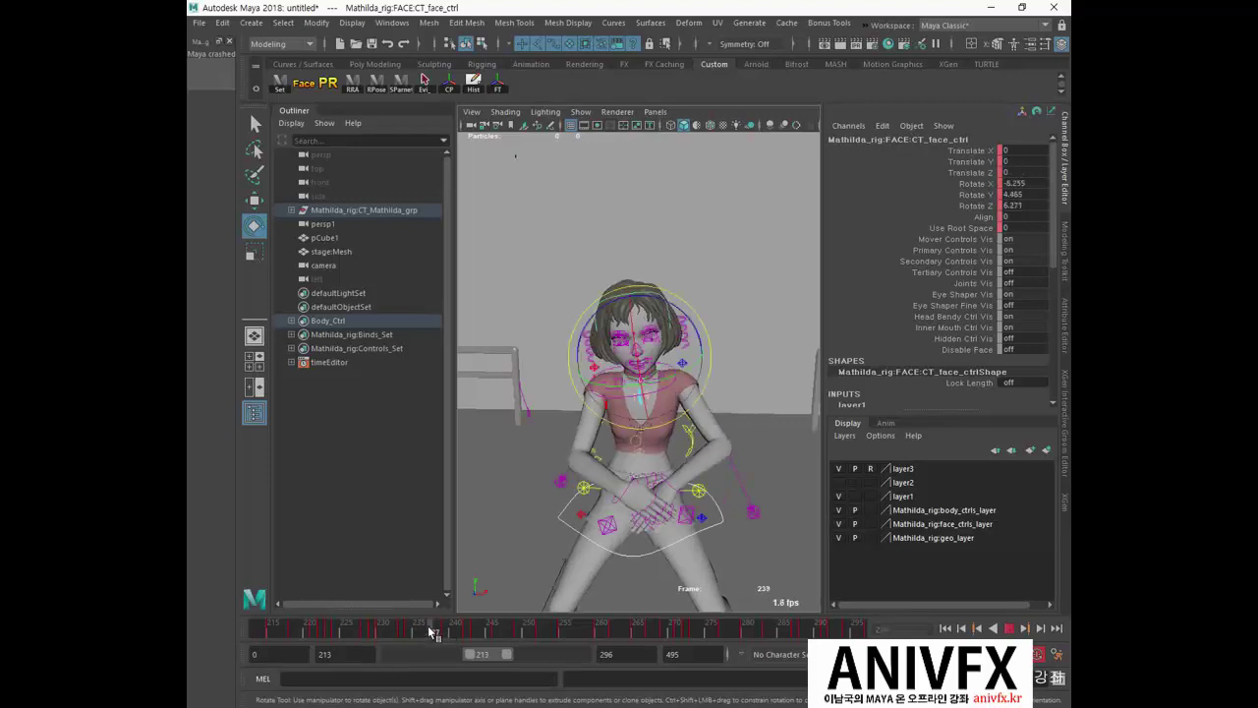
left_click_drag(406, 637, 435, 634)
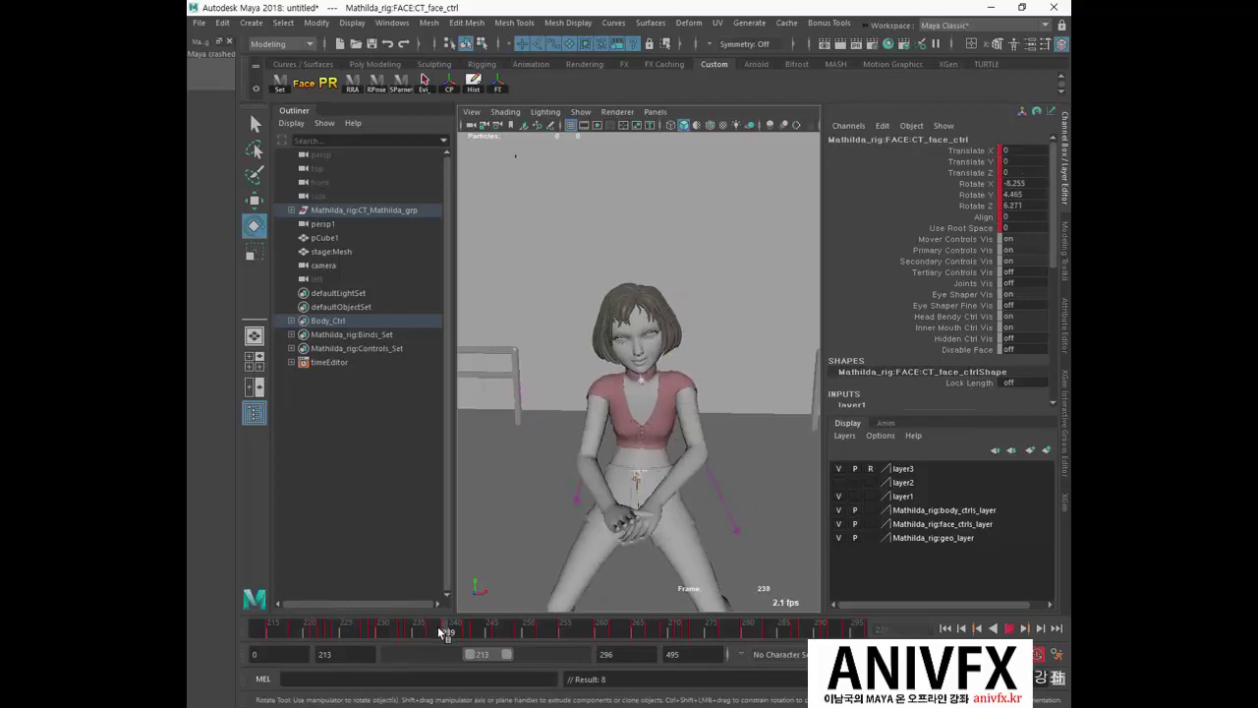
left_click_drag(433, 632, 435, 633)
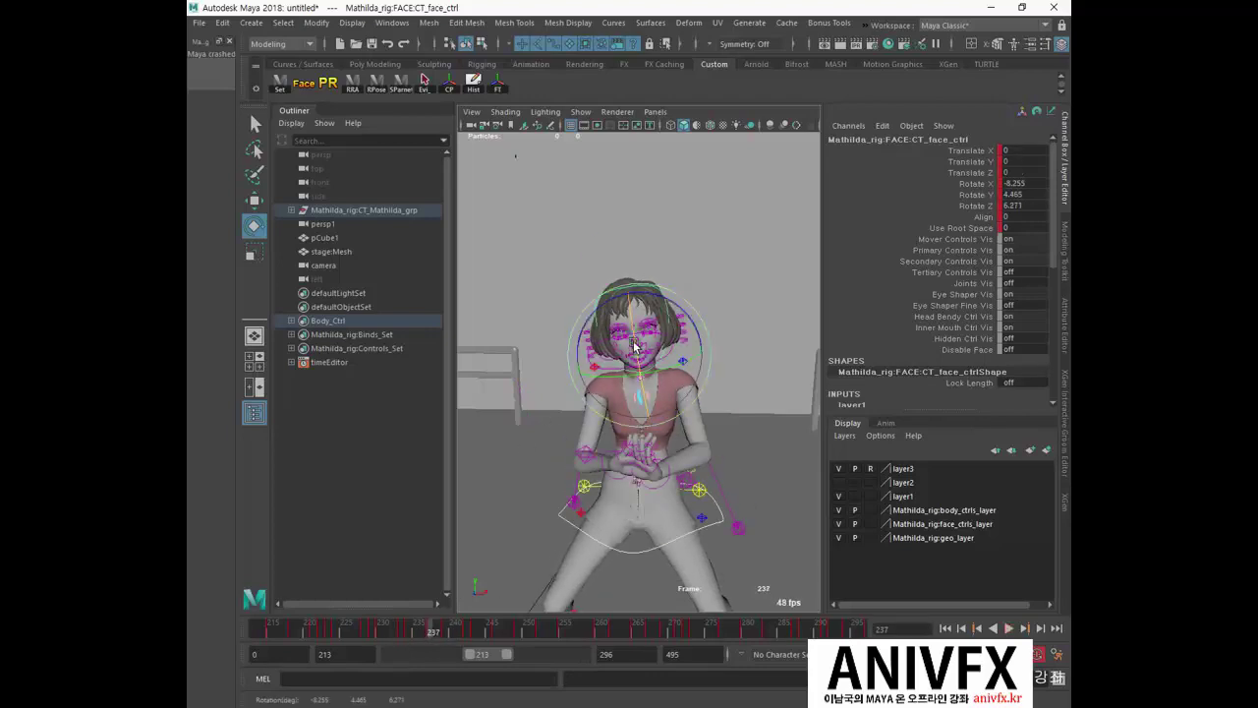
left_click_drag(638, 393, 639, 334)
left_click_drag(383, 632, 517, 621)
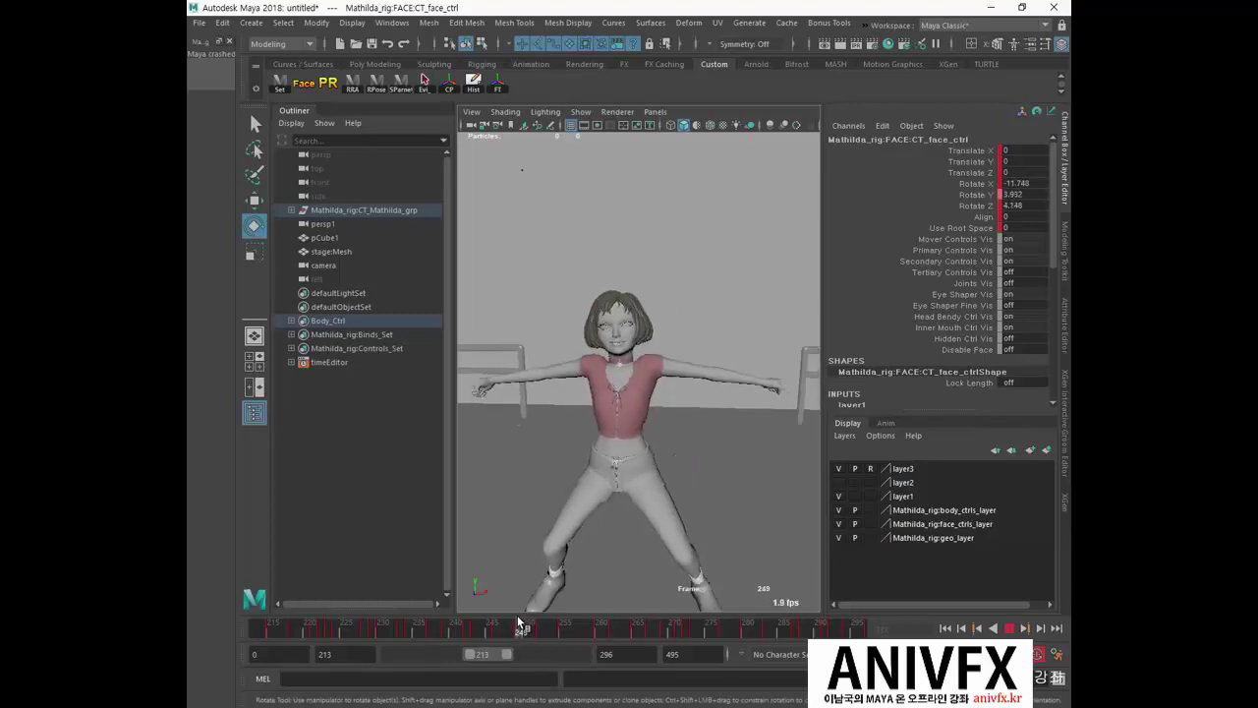
left_click_drag(515, 622, 520, 622)
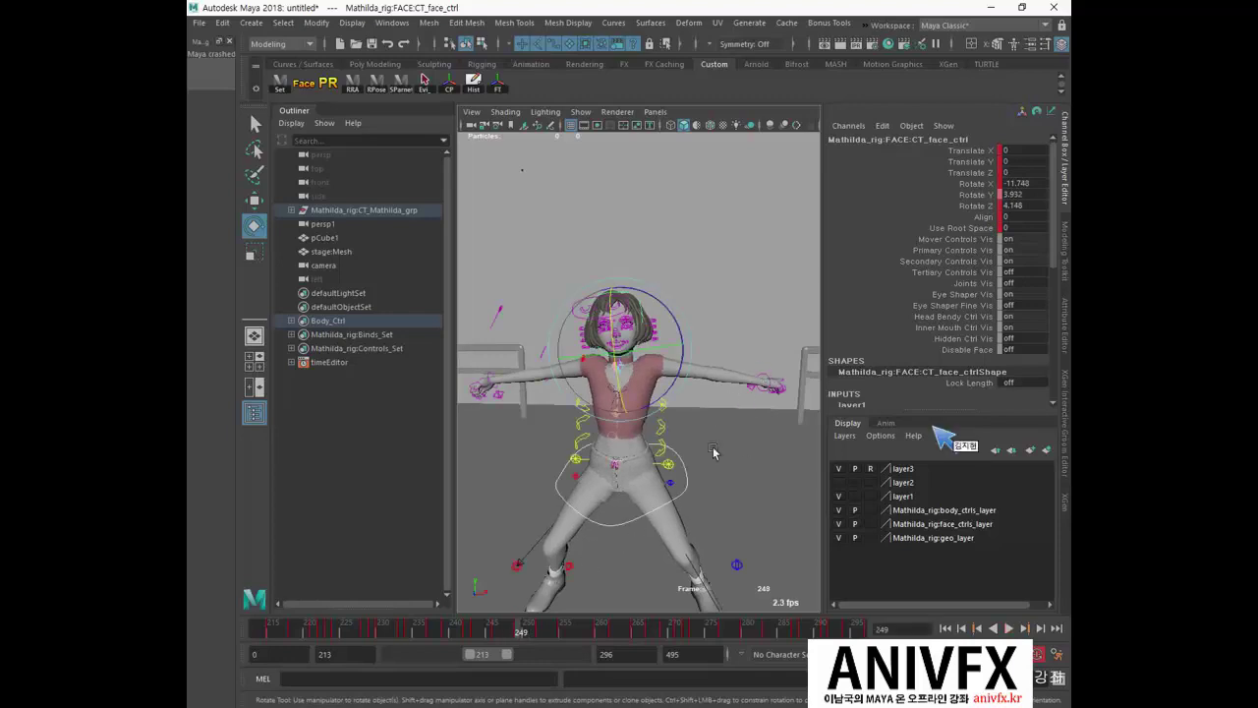
Step: Select lf_arm_ik_ctrl and rotate it at frame 248, scrubbing to check the swing
left_click(546, 580)
left_click_drag(494, 632, 514, 629)
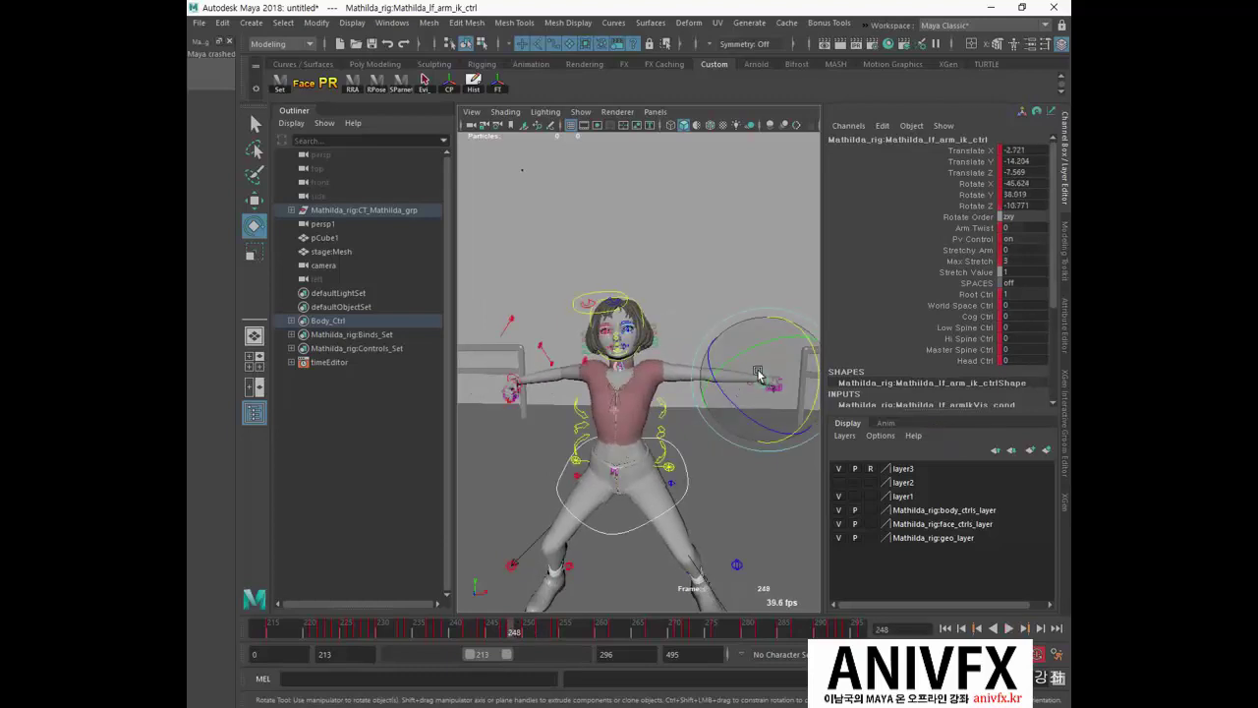
left_click_drag(731, 387, 700, 390)
left_click_drag(772, 314, 758, 328)
left_click_drag(489, 634, 528, 630)
Step: Re-angle the left arm at frame 248, then rotate it at frame 253
left_click(513, 632)
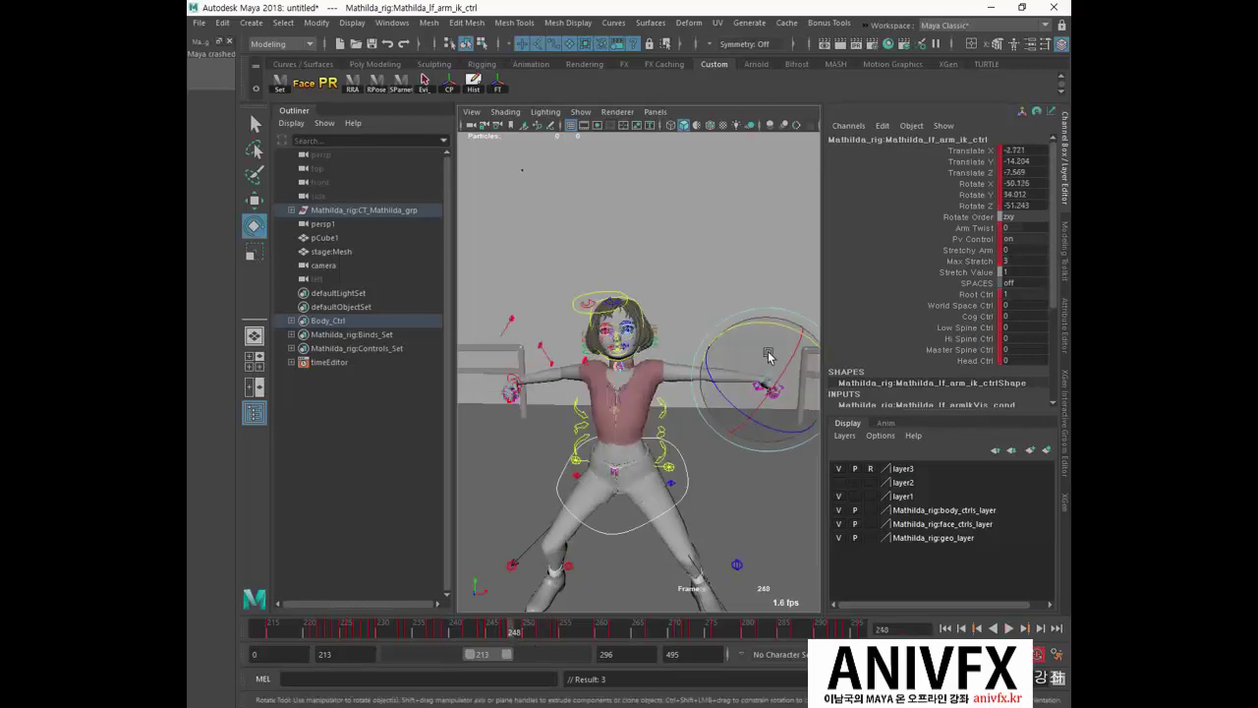
mouse_move(755, 334)
left_mouse_down()
mouse_move(741, 370)
mouse_move(751, 418)
left_mouse_up()
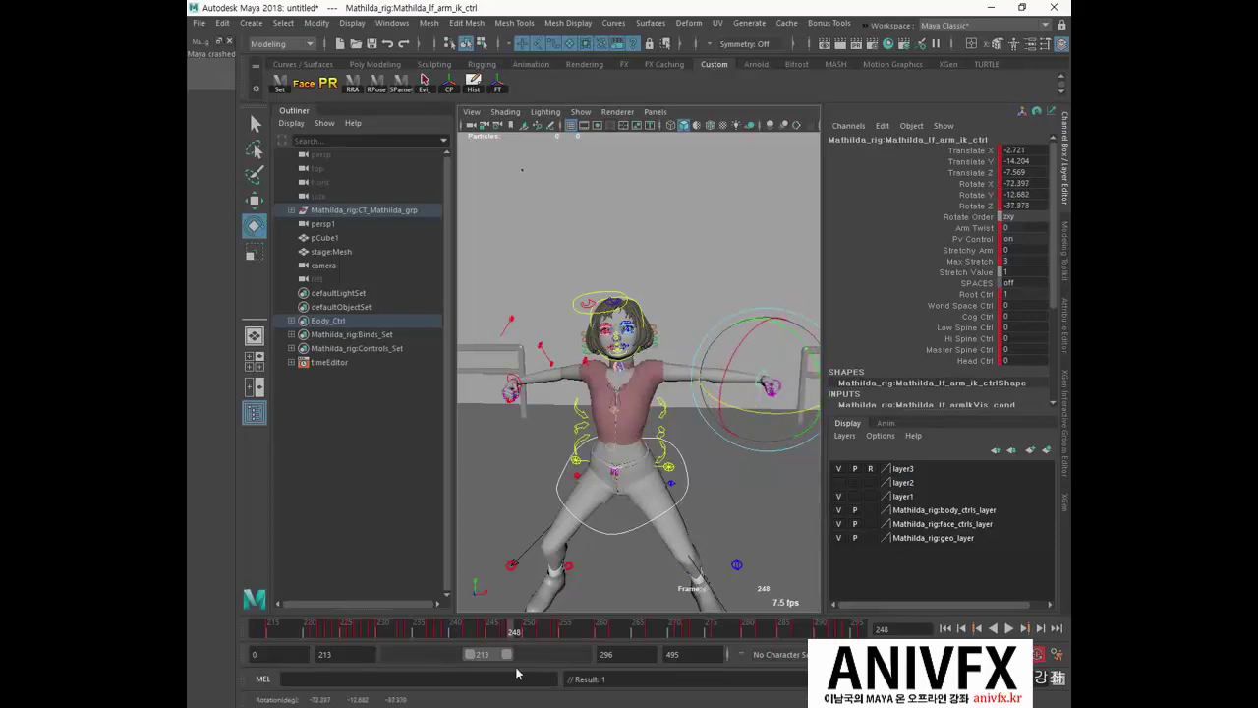
mouse_move(492, 630)
left_mouse_down()
mouse_move(528, 614)
mouse_move(548, 630)
left_mouse_up()
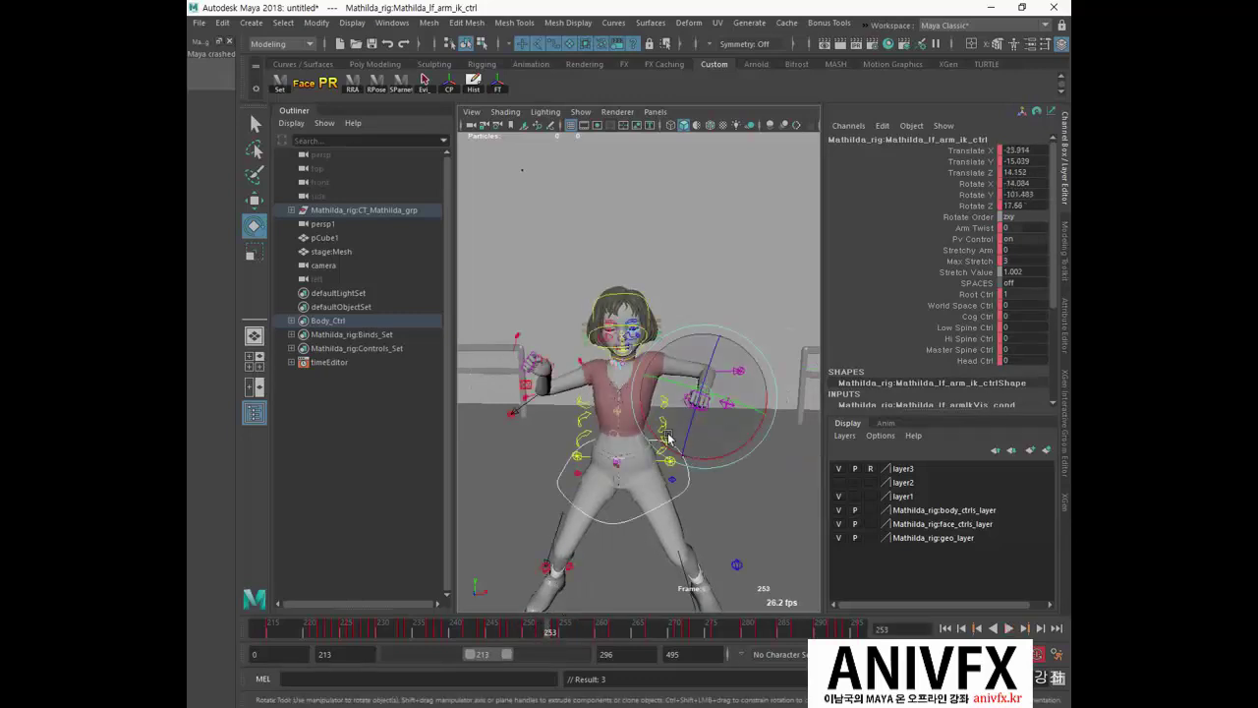
left_click_drag(676, 395, 703, 386)
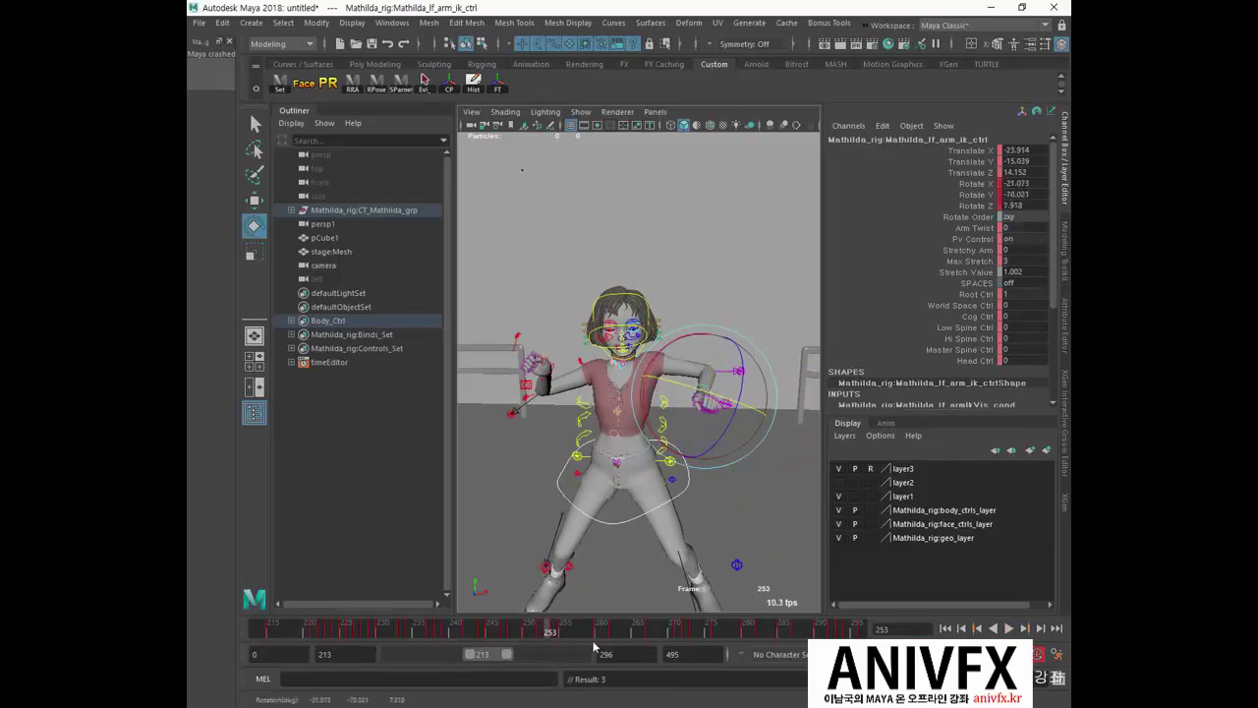
left_click(539, 632)
left_click_drag(545, 630, 557, 630)
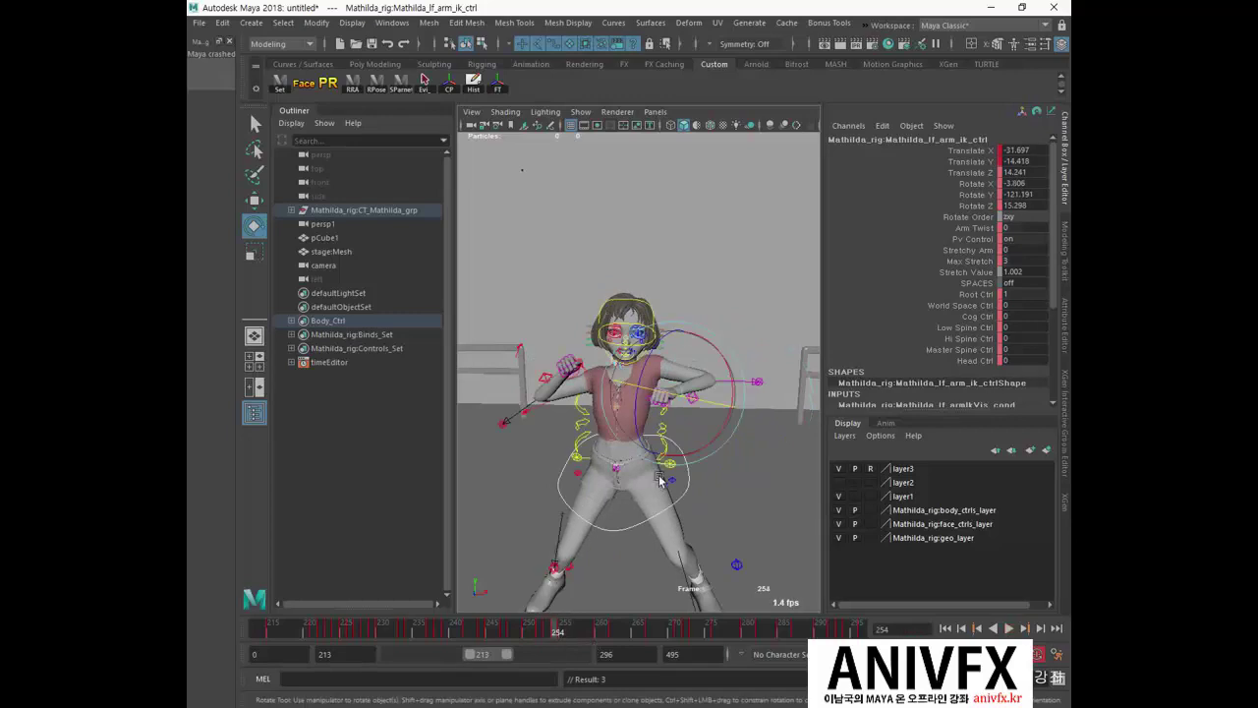